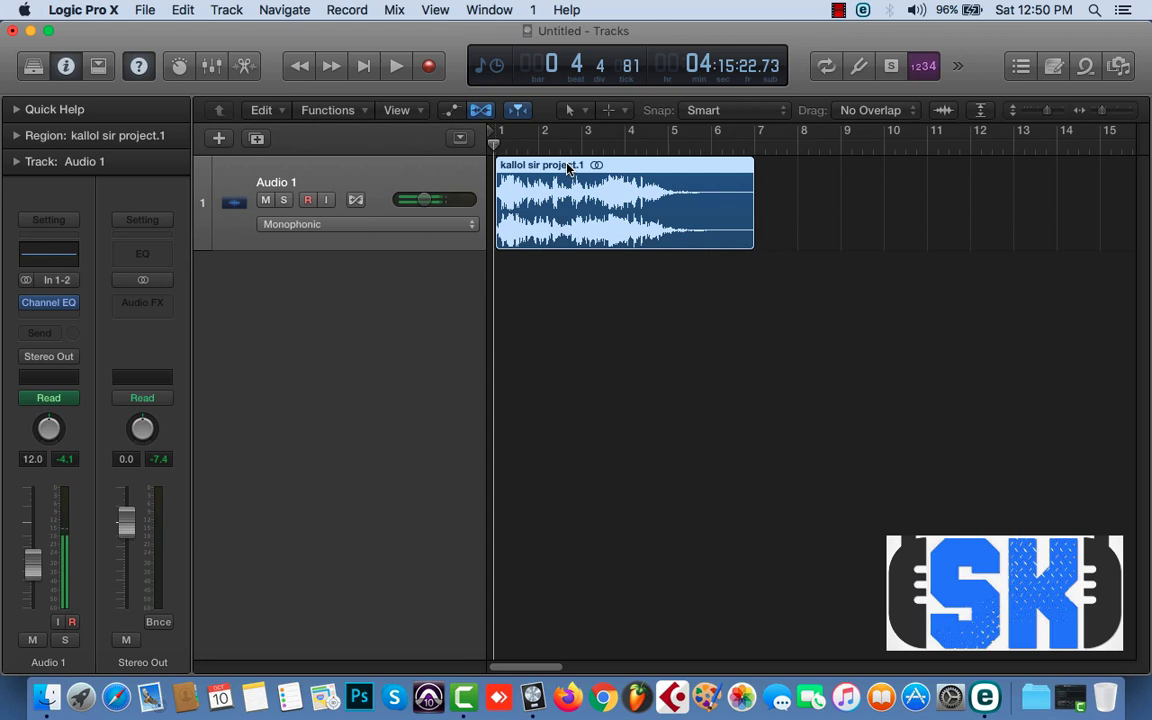
Step: Return the playhead to bar 1 and set an active cycle range from bar 1 to bar 7 over the audio region
click(517, 144)
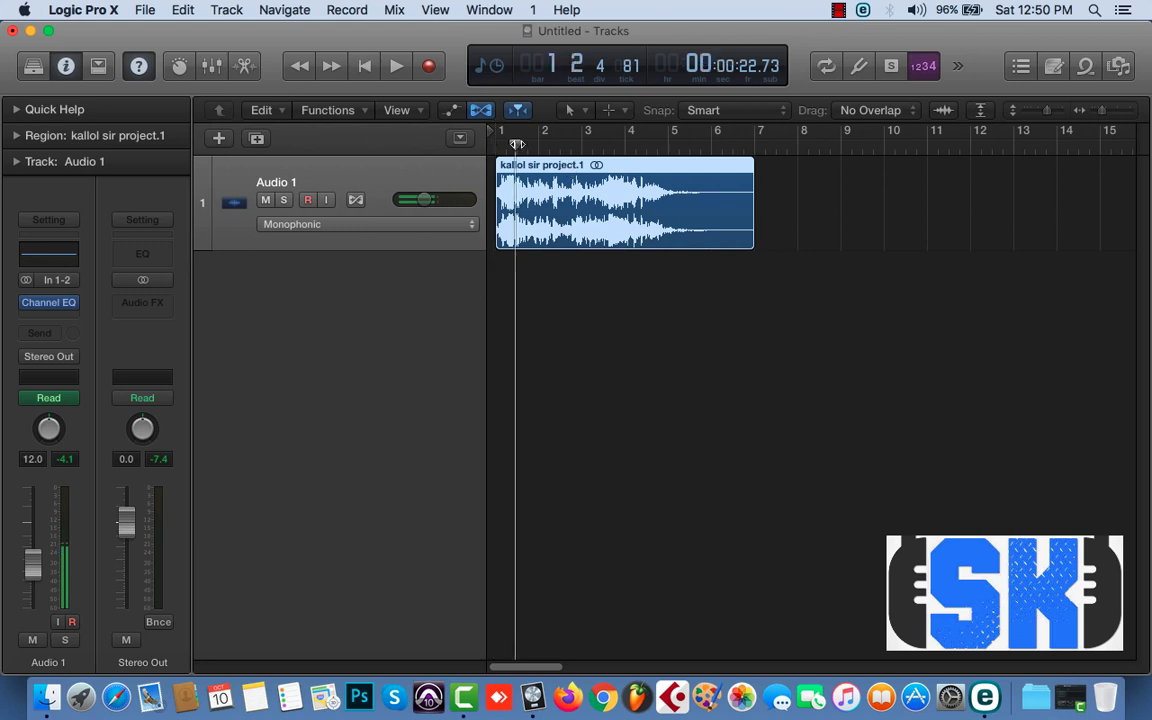
click(502, 145)
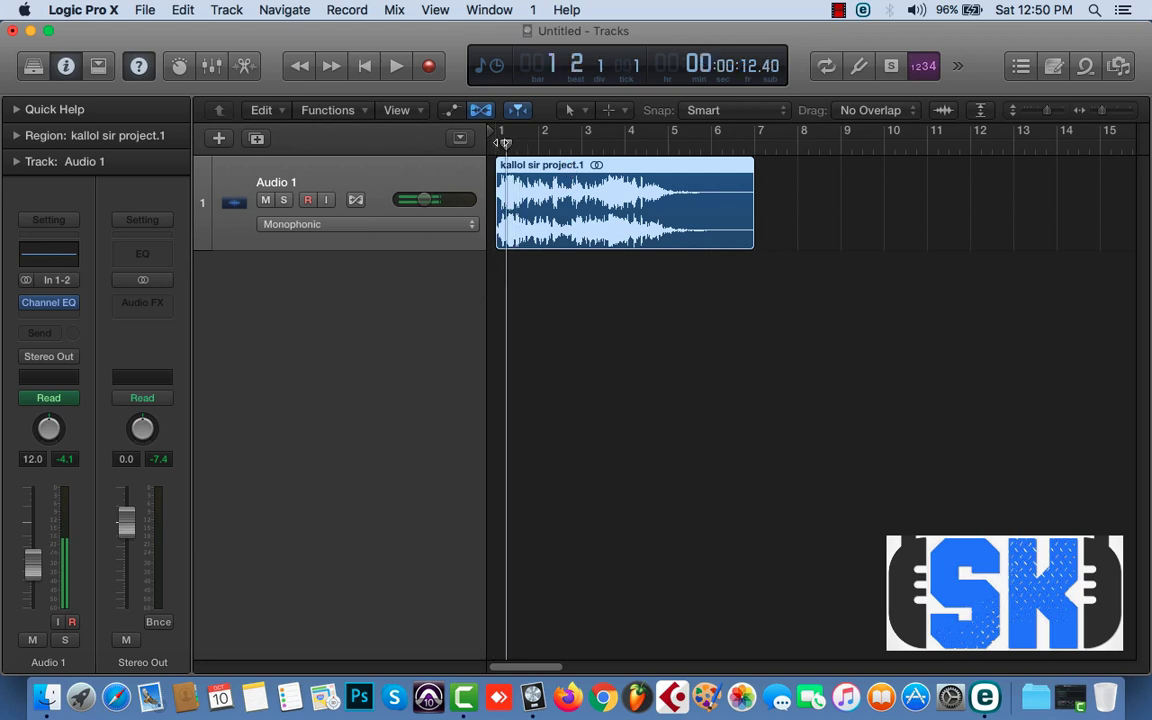
mouse_move(502, 145)
mouse_down()
mouse_move(513, 143)
mouse_move(494, 134)
mouse_up()
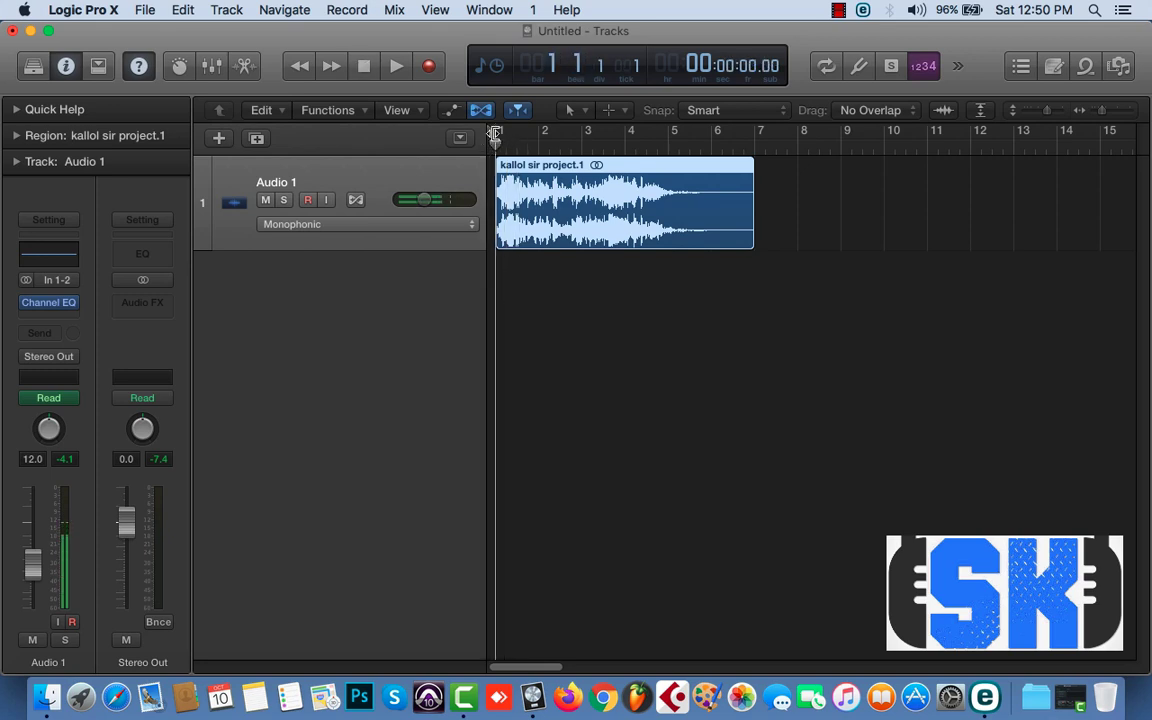
click(494, 140)
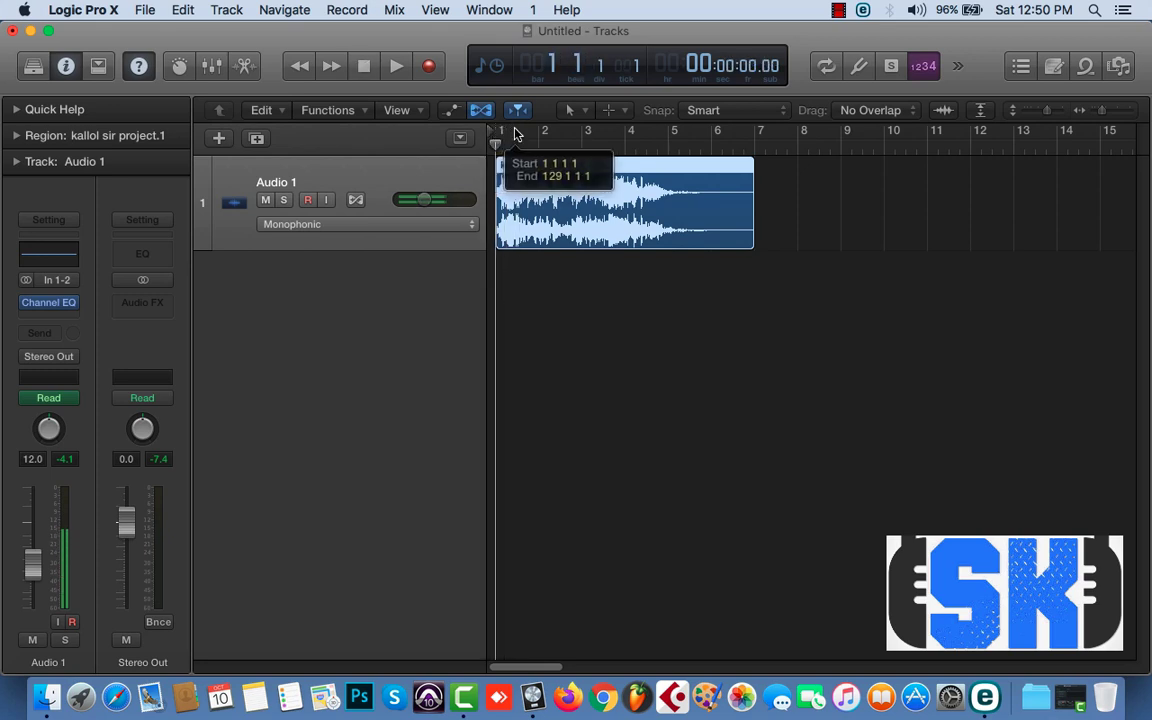
click(826, 65)
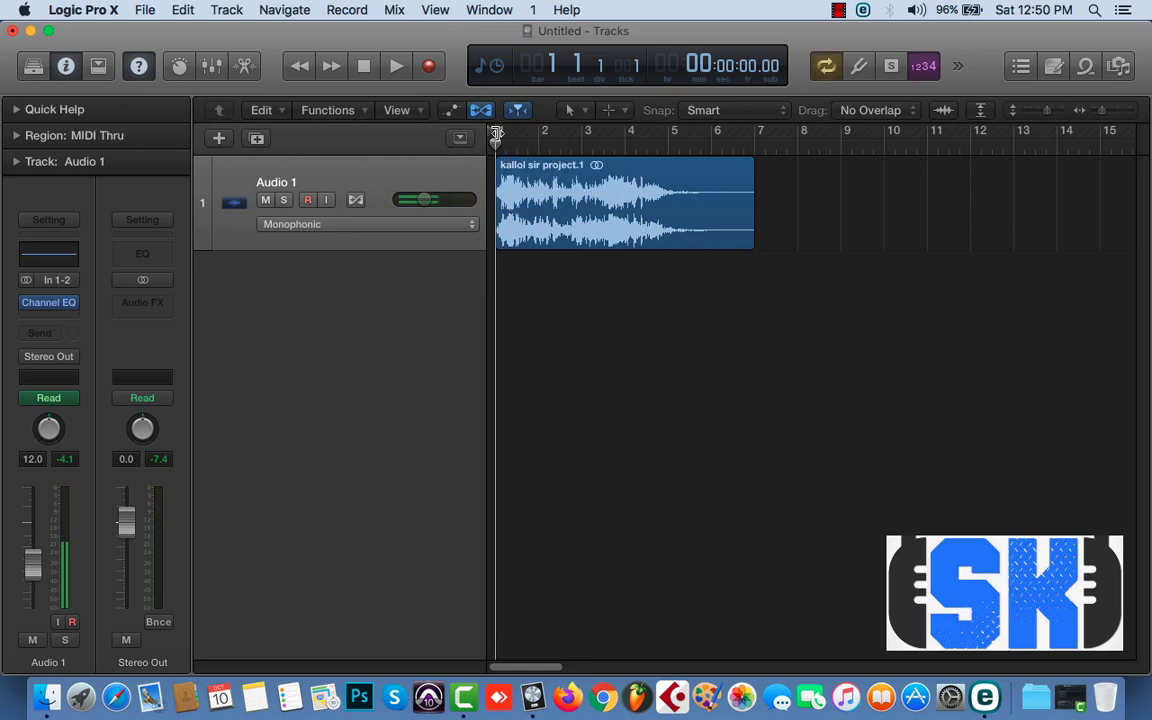
drag(497, 131, 729, 150)
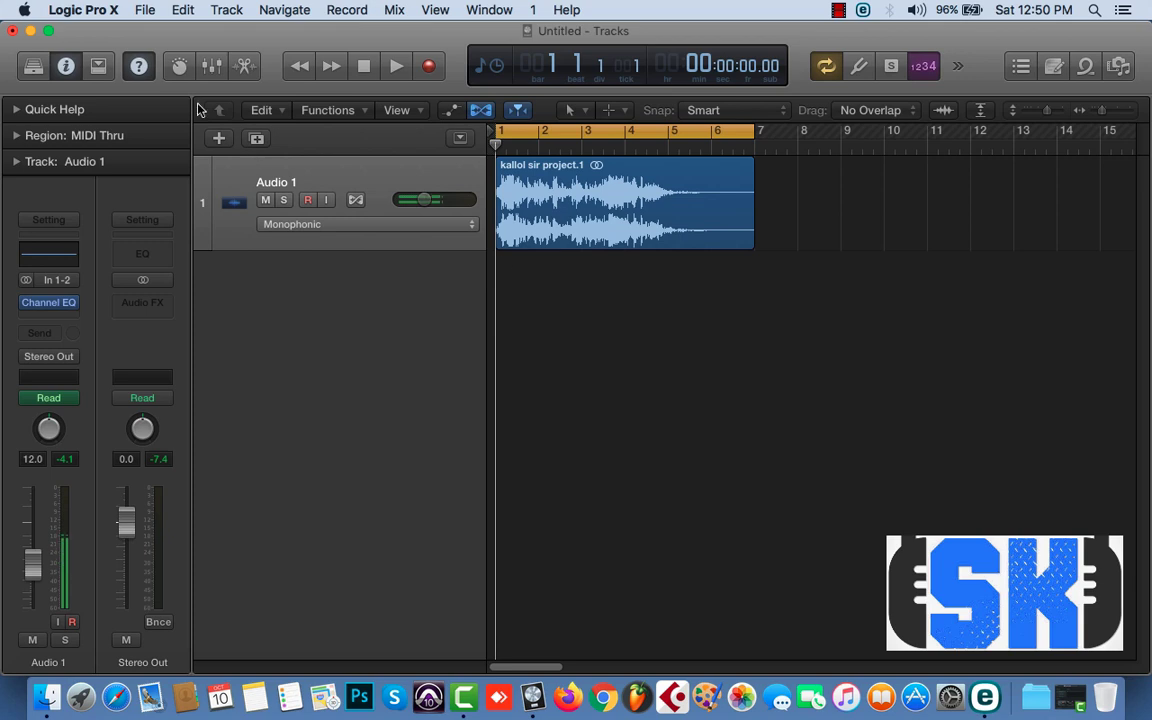
Step: Review the audio device preferences and the Advanced Tools options, closing the preferences without changes
click(145, 12)
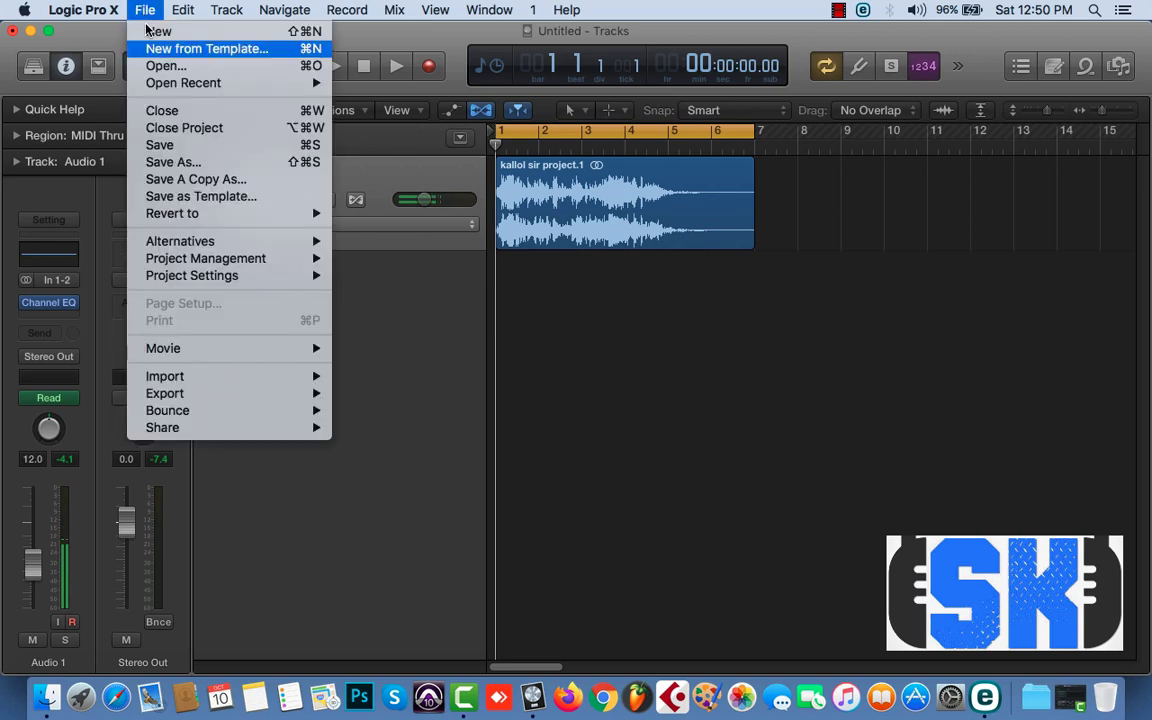
mouse_move(83, 10)
mouse_move(118, 60)
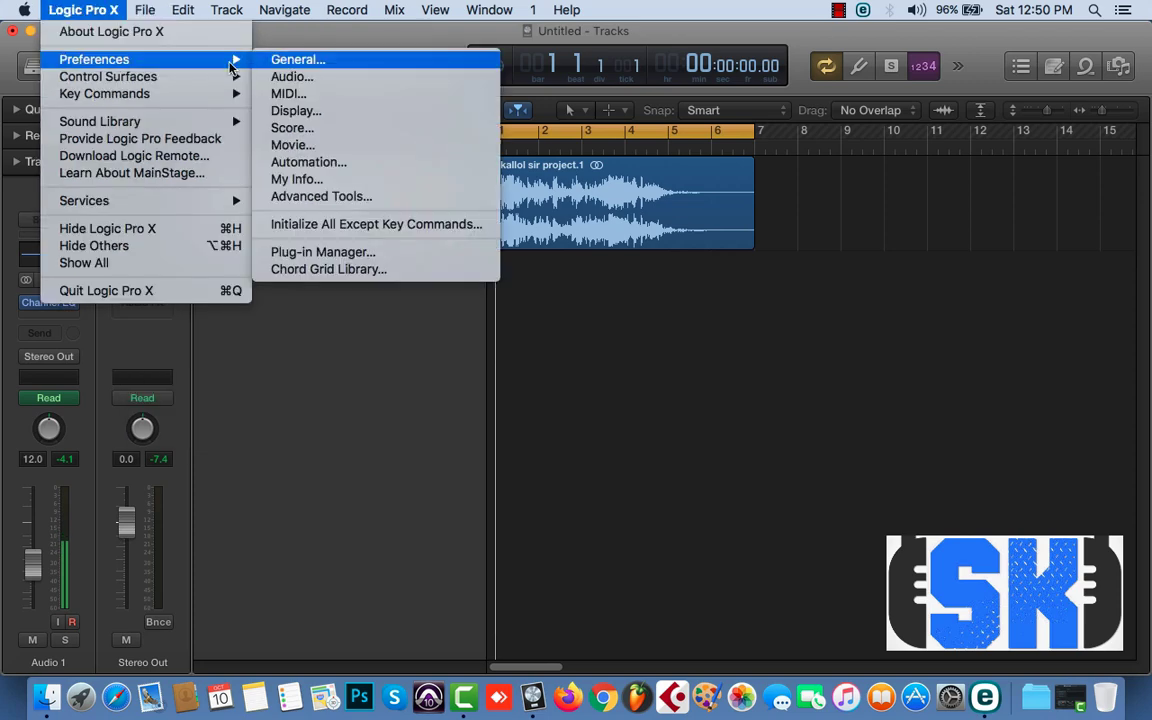
click(310, 80)
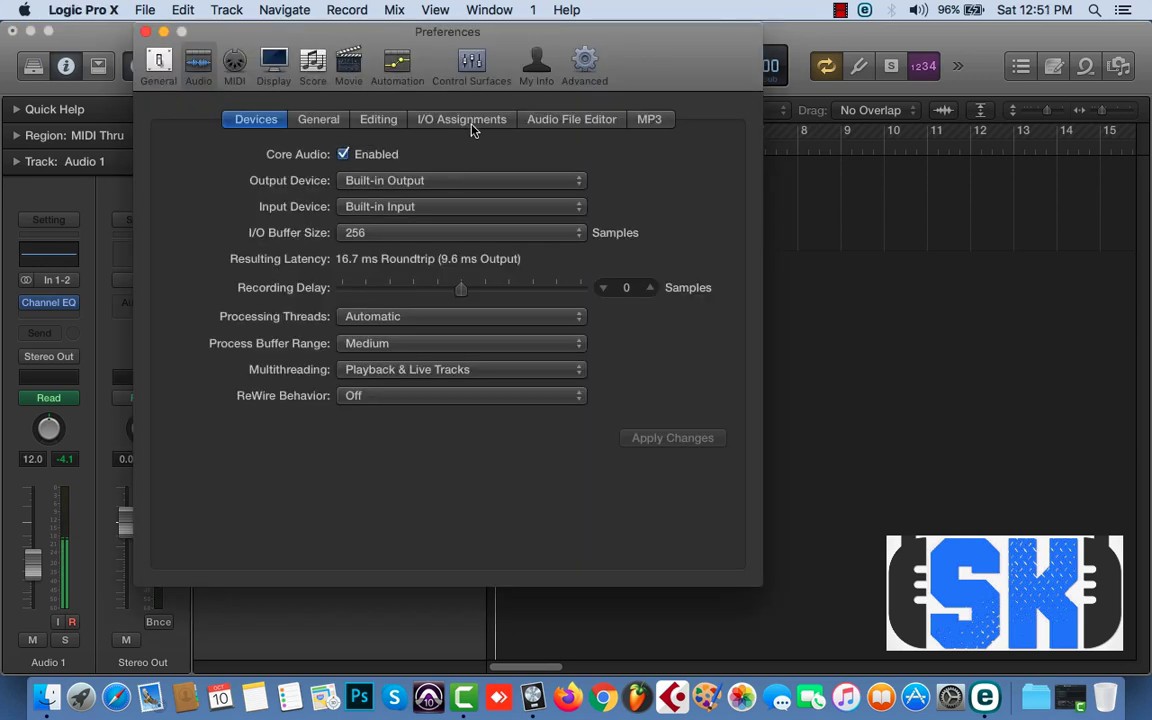
click(575, 68)
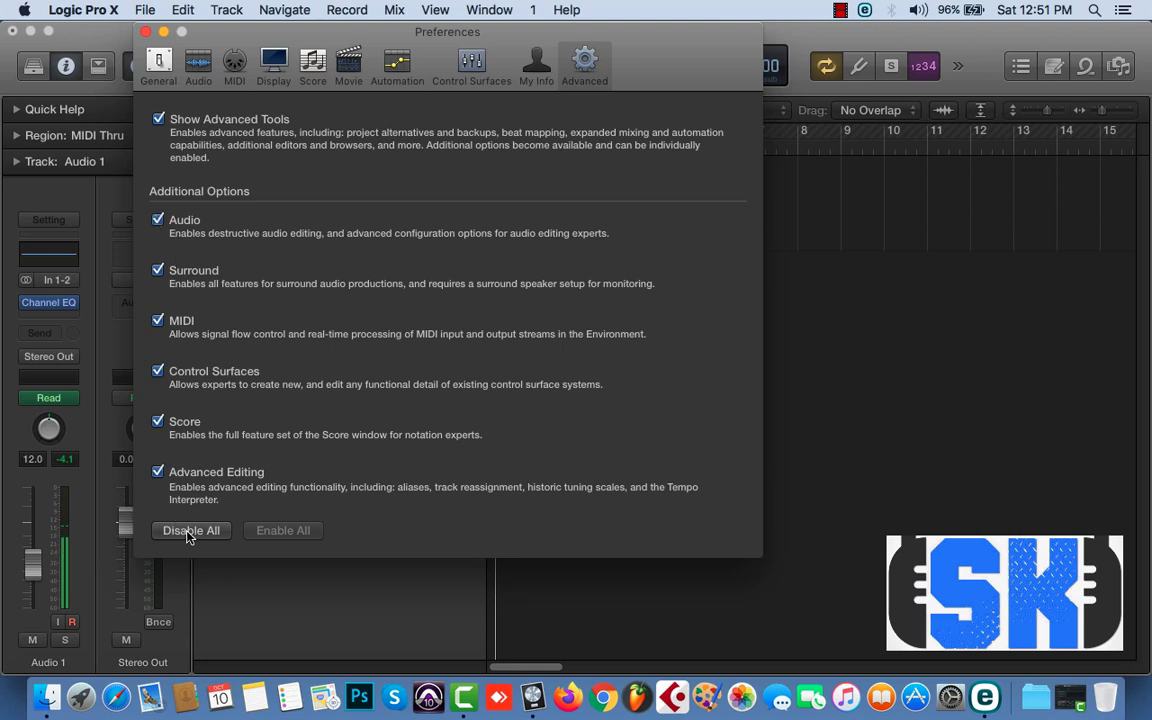
click(146, 33)
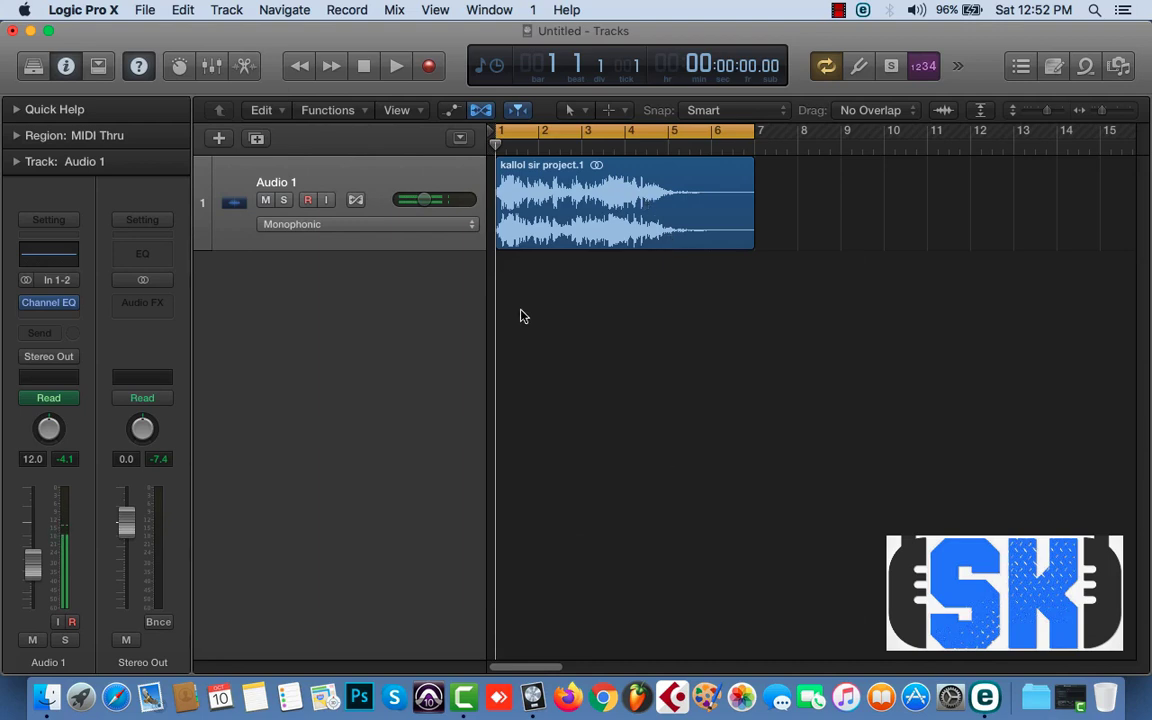
Step: Insert the stereo BPM Counter metering plug-in on the Audio 1 track, below the Channel EQ
click(515, 213)
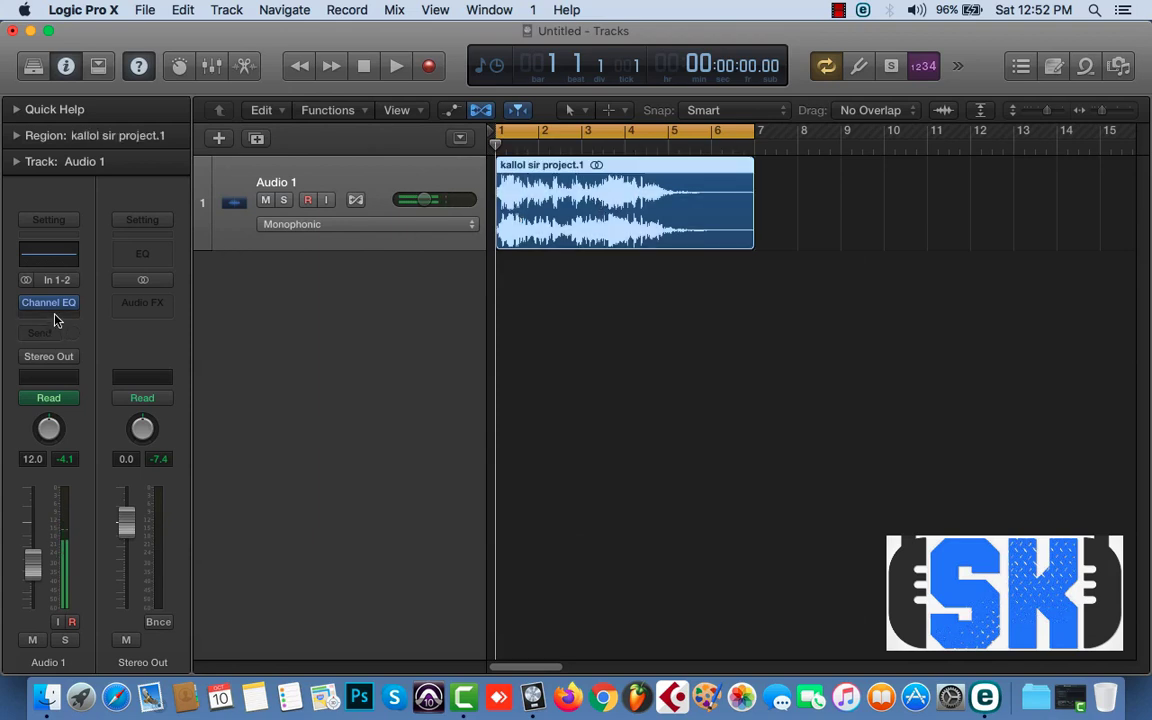
click(20, 308)
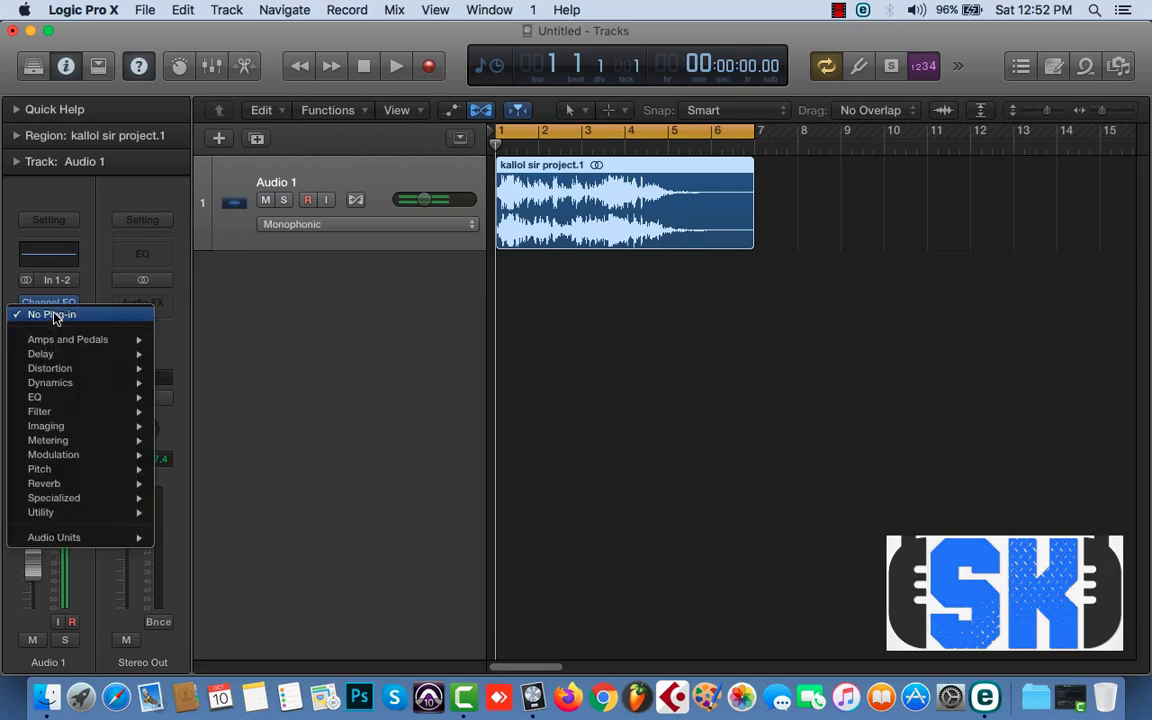
mouse_move(70, 441)
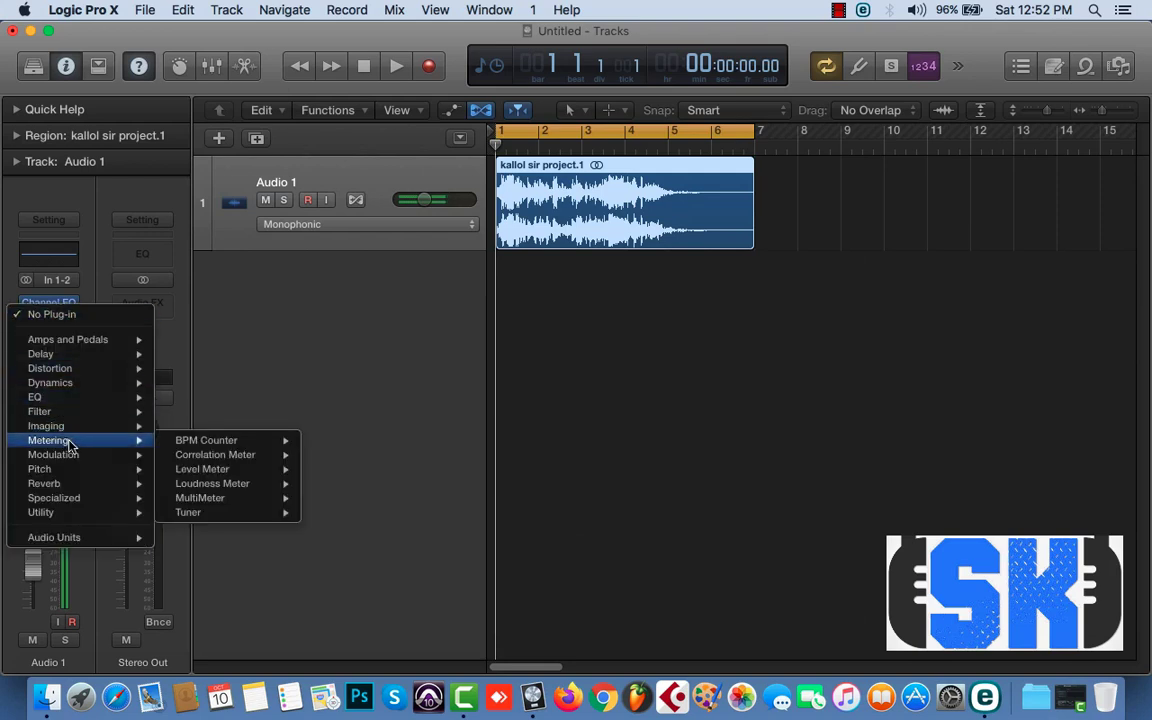
mouse_move(209, 445)
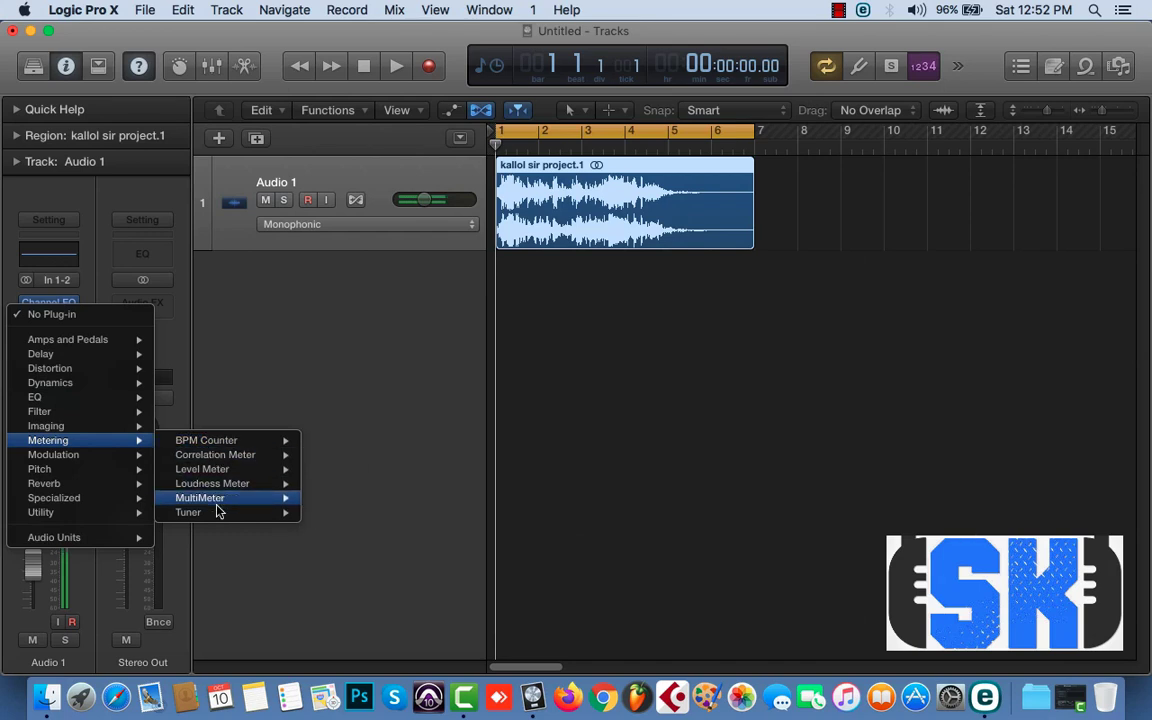
mouse_move(212, 488)
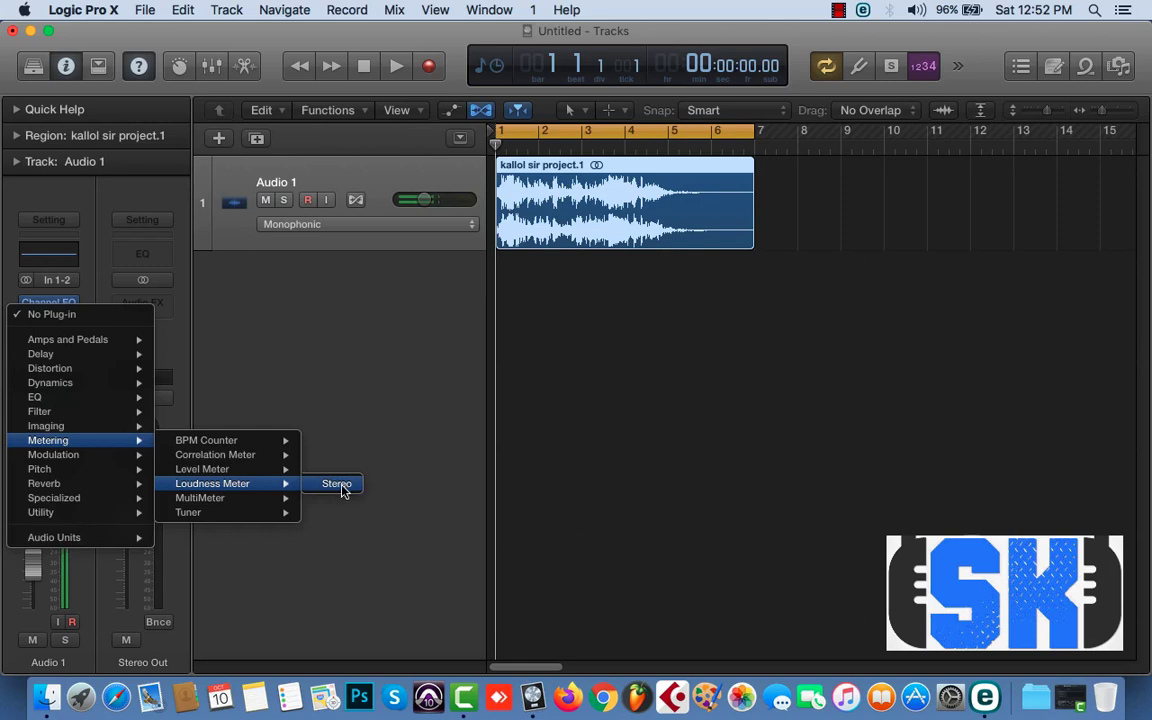
mouse_move(248, 444)
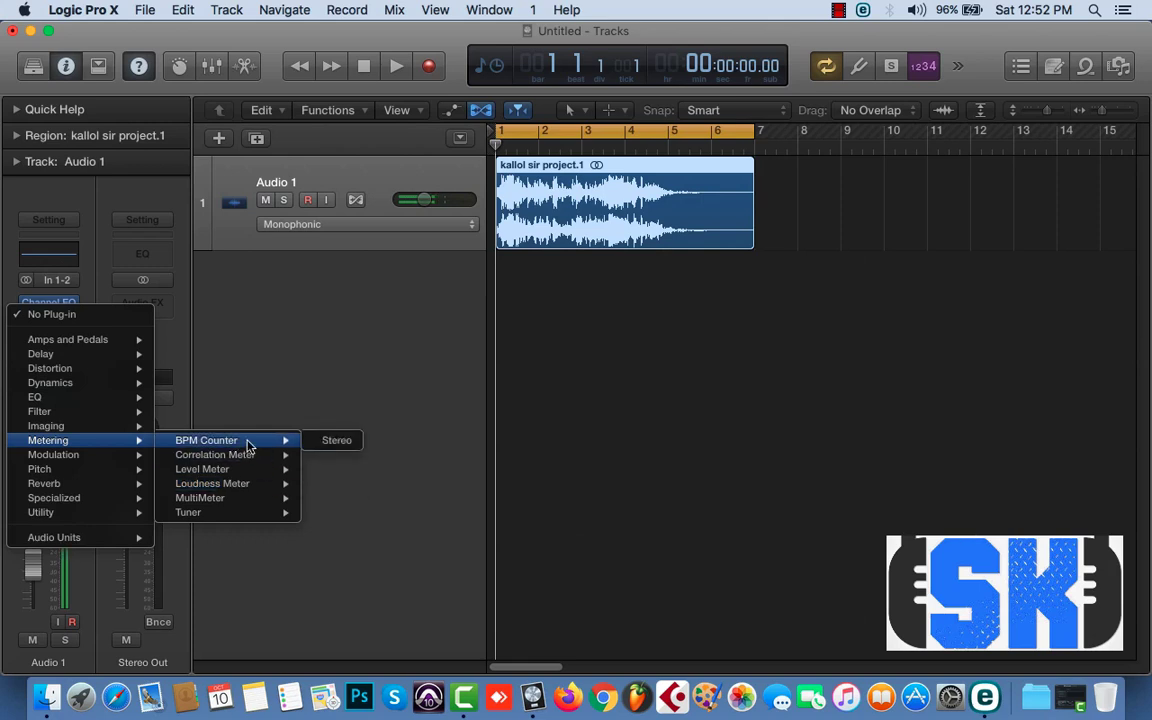
click(334, 441)
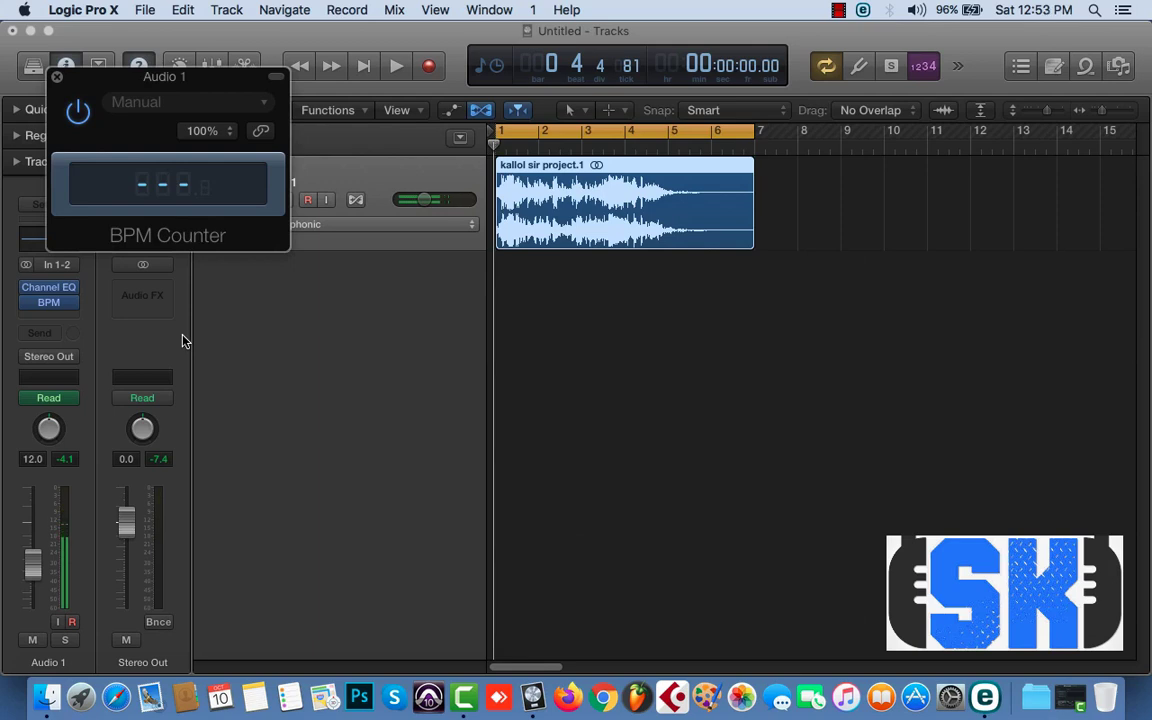
Step: Play the cycled region through the BPM Counter, switching the plug-in view to Controls and back to Editor, and stop playback
key(space)
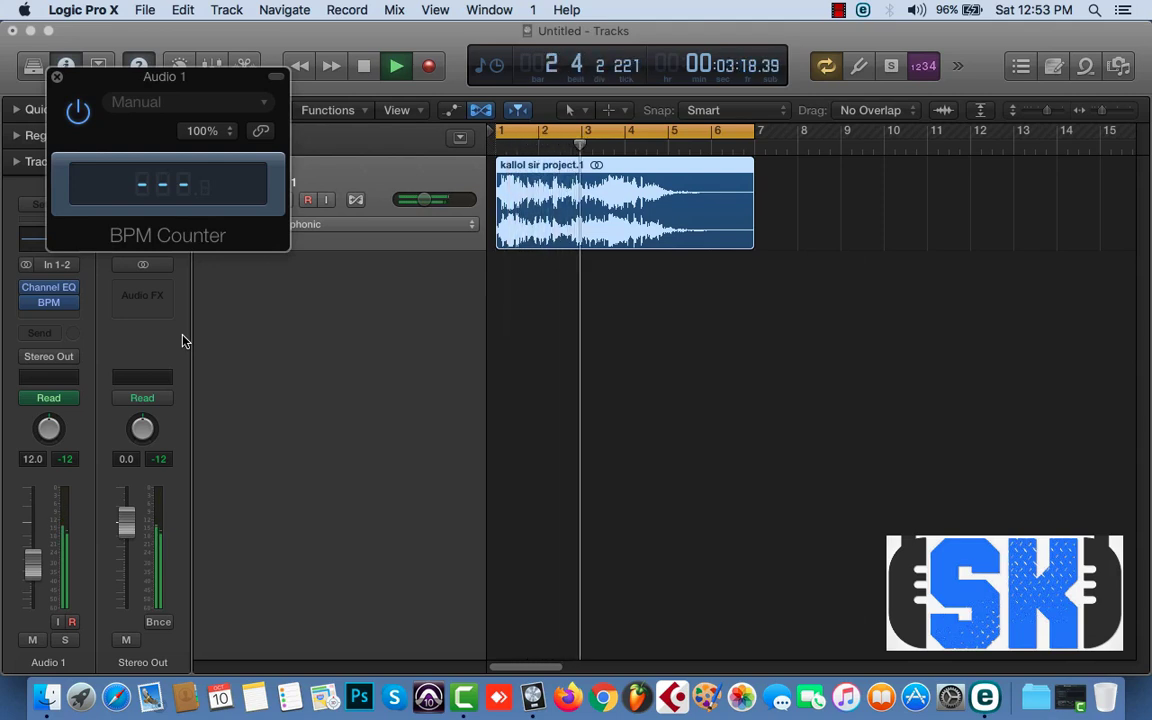
click(229, 132)
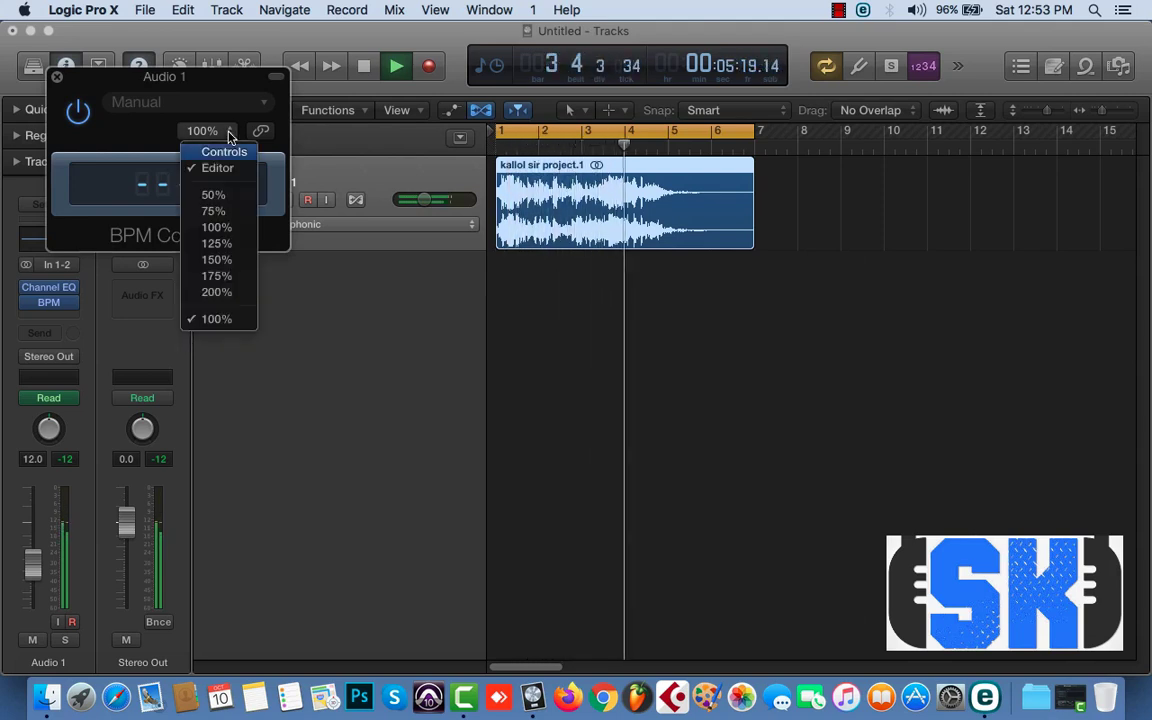
click(222, 152)
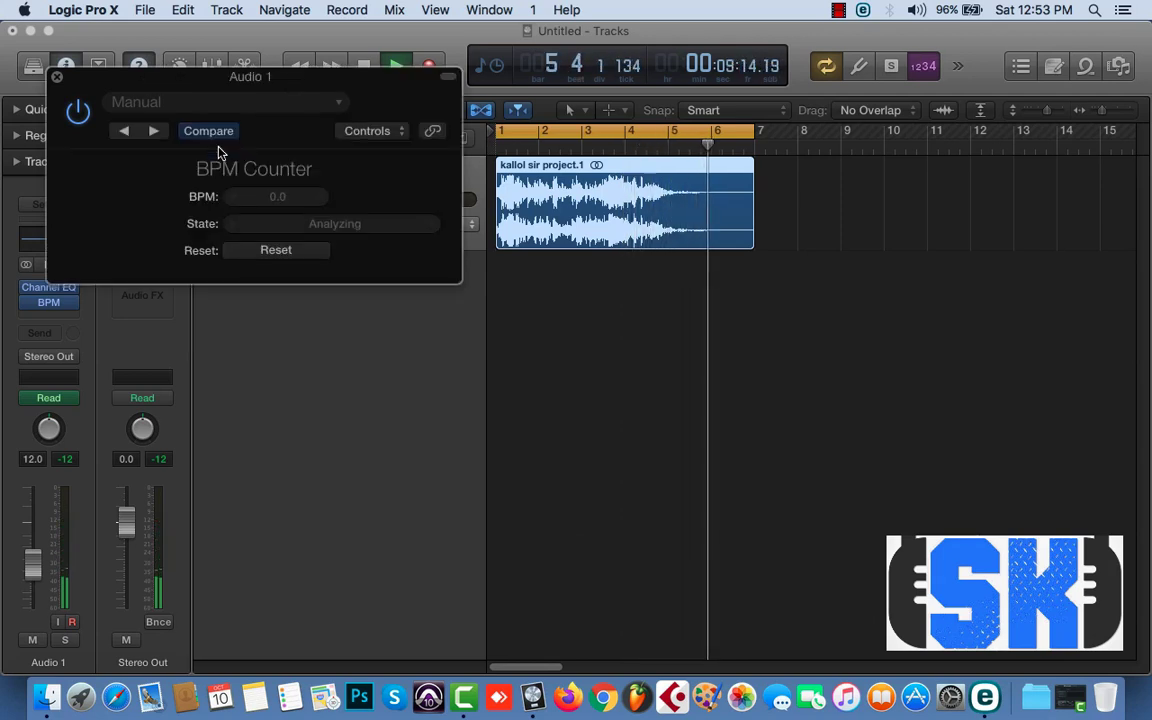
click(366, 133)
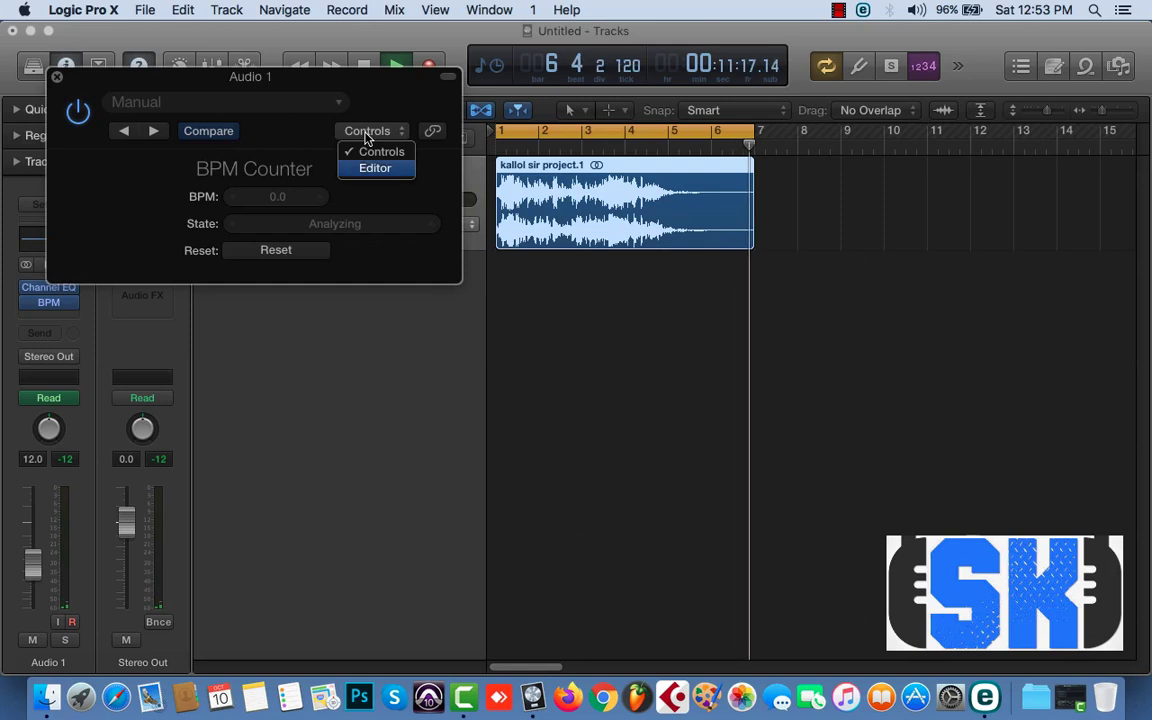
key(Return)
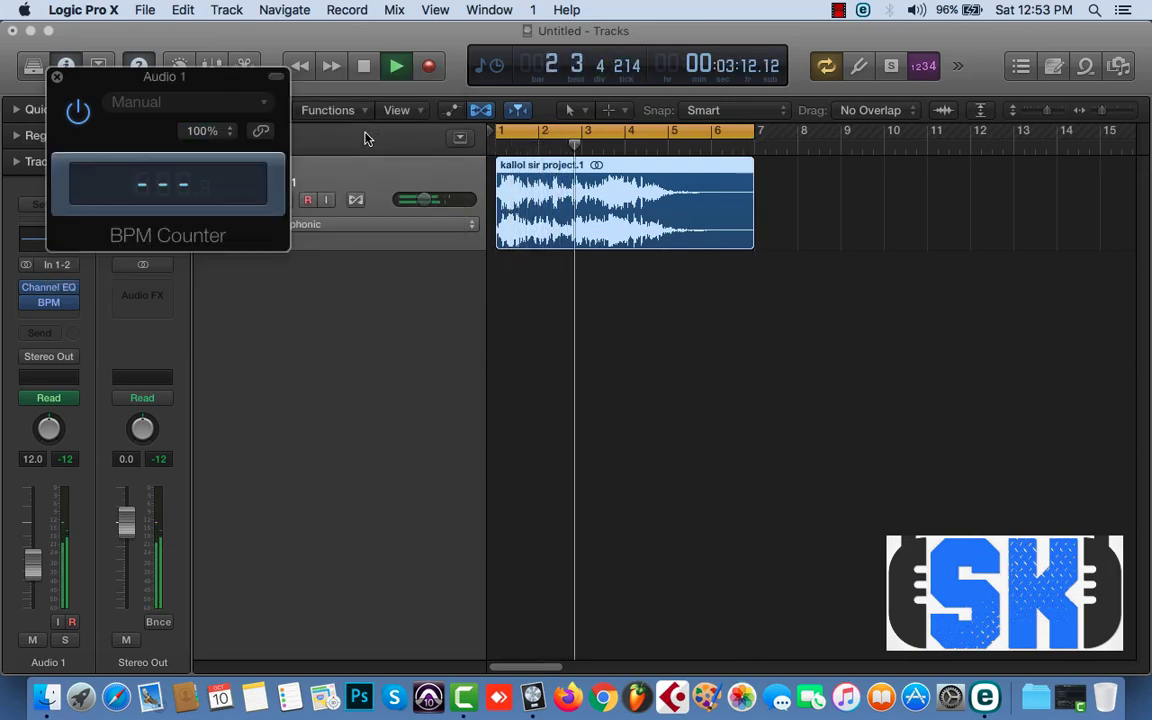
key(space)
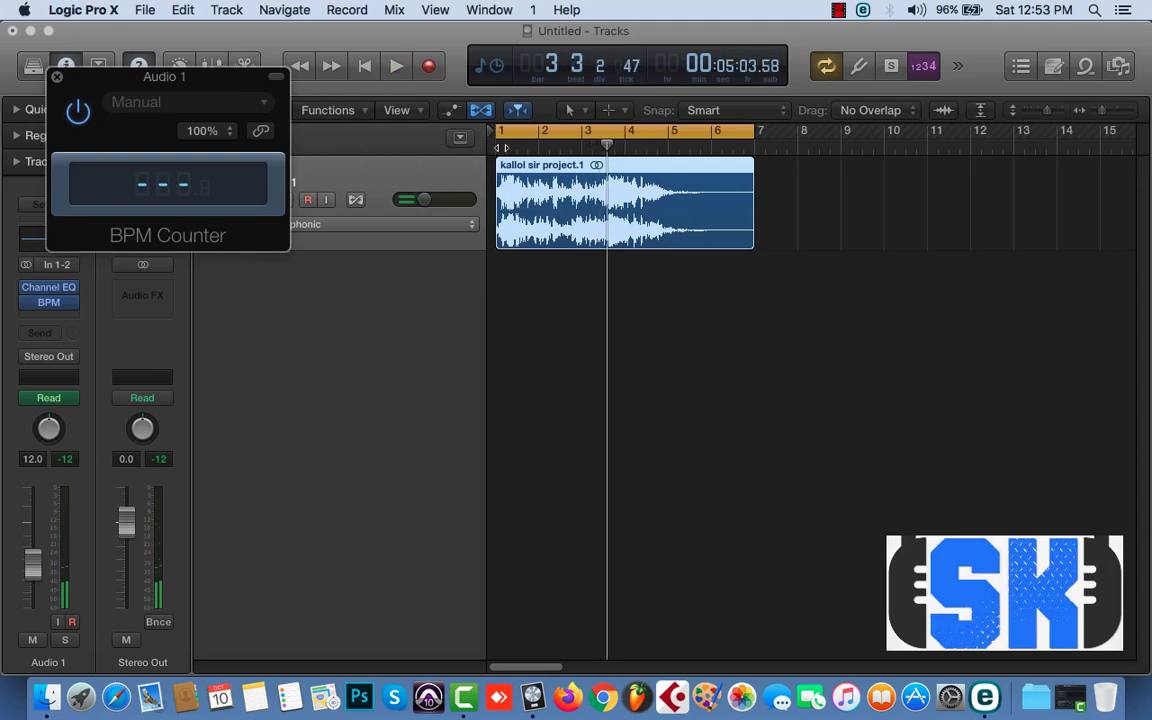
Step: Replay the region from bar 1 several times, stopping near the end of bar 4 to locate where the loop should end
click(503, 147)
key(space)
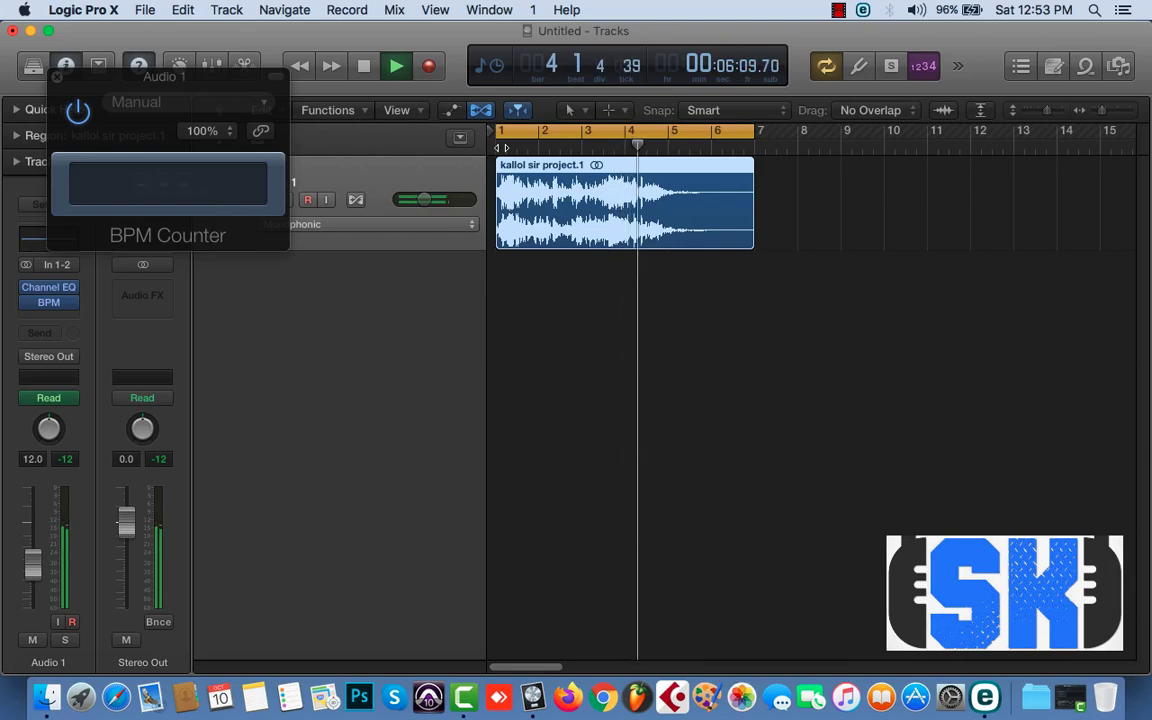
key(space)
key(Return)
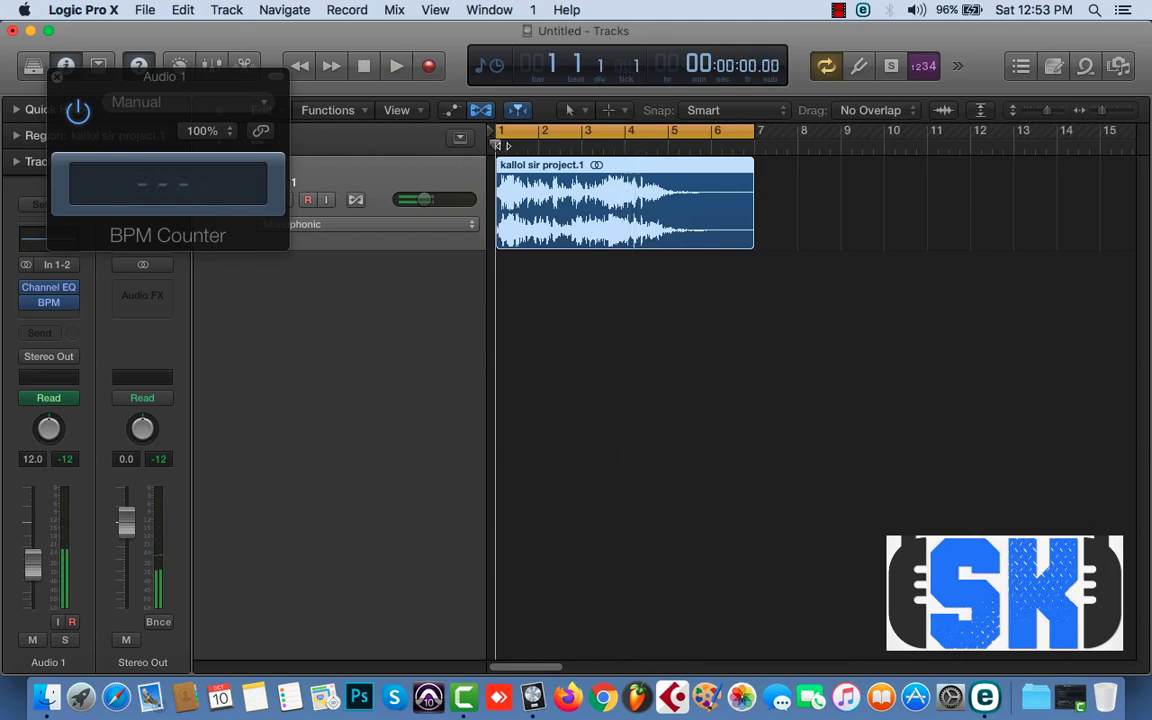
key(space)
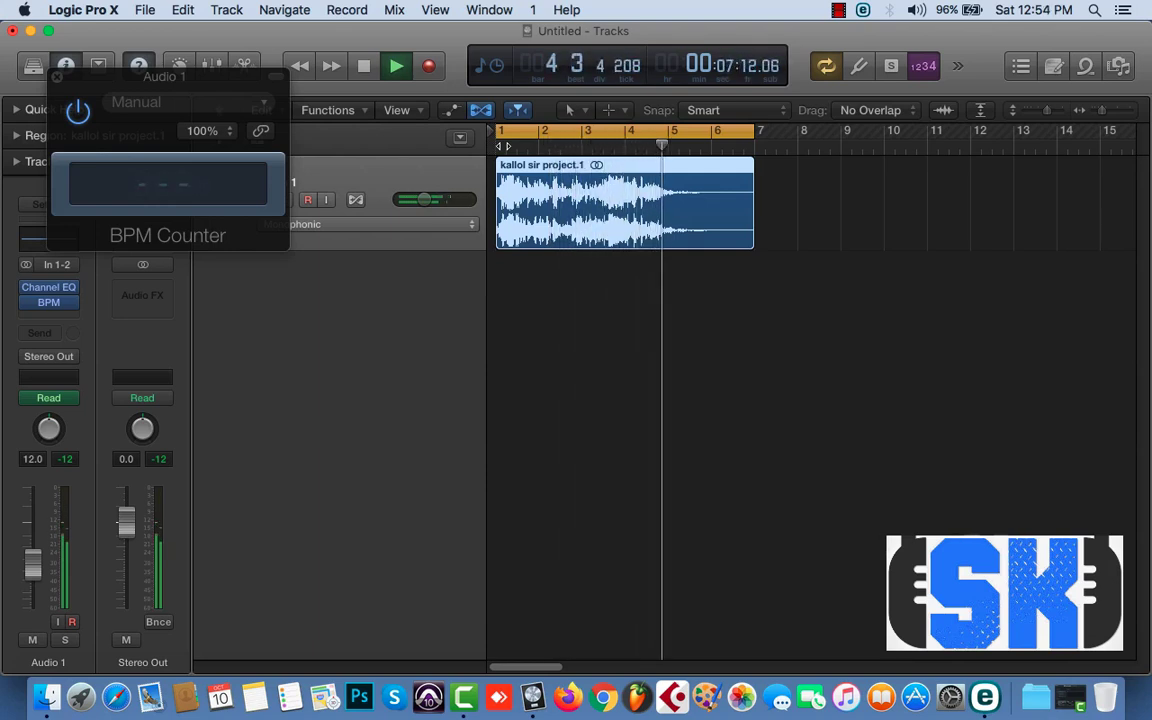
key(space)
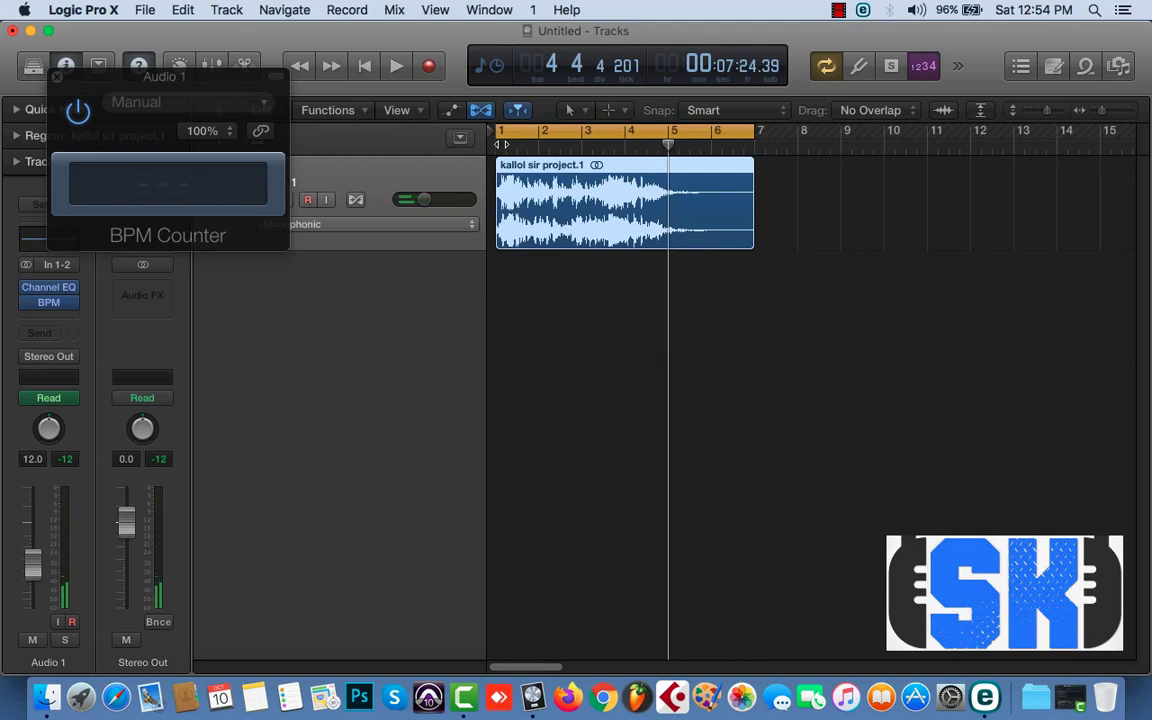
key(Return)
key(space)
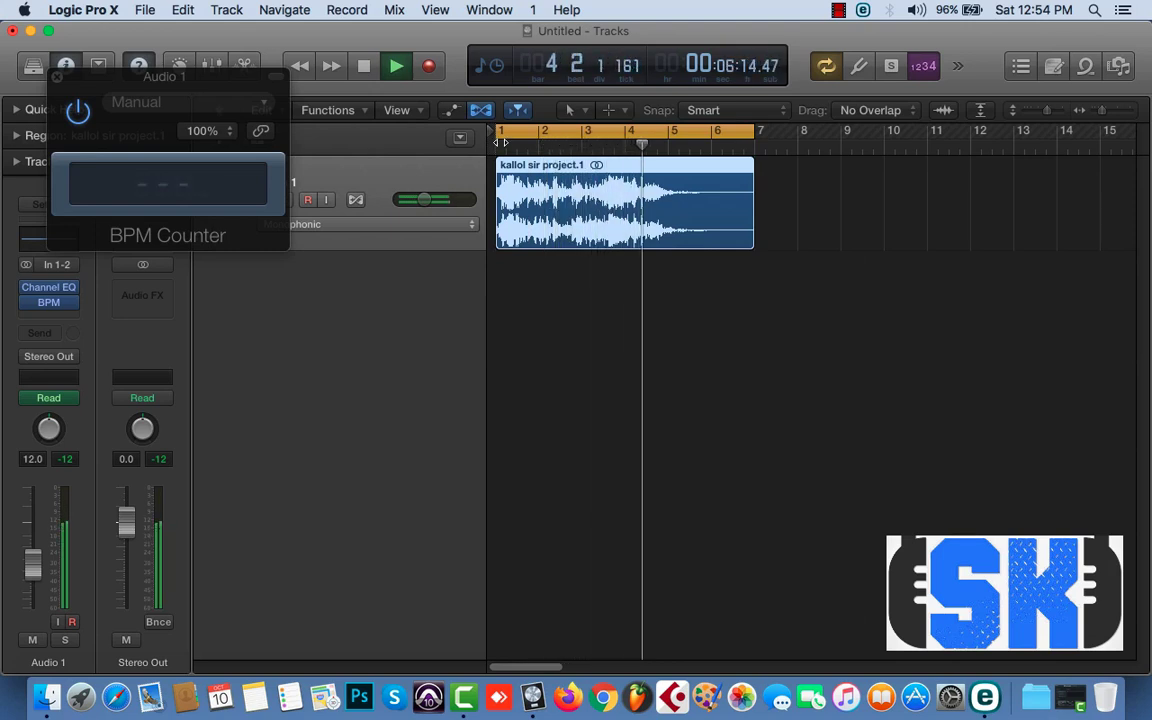
key(space)
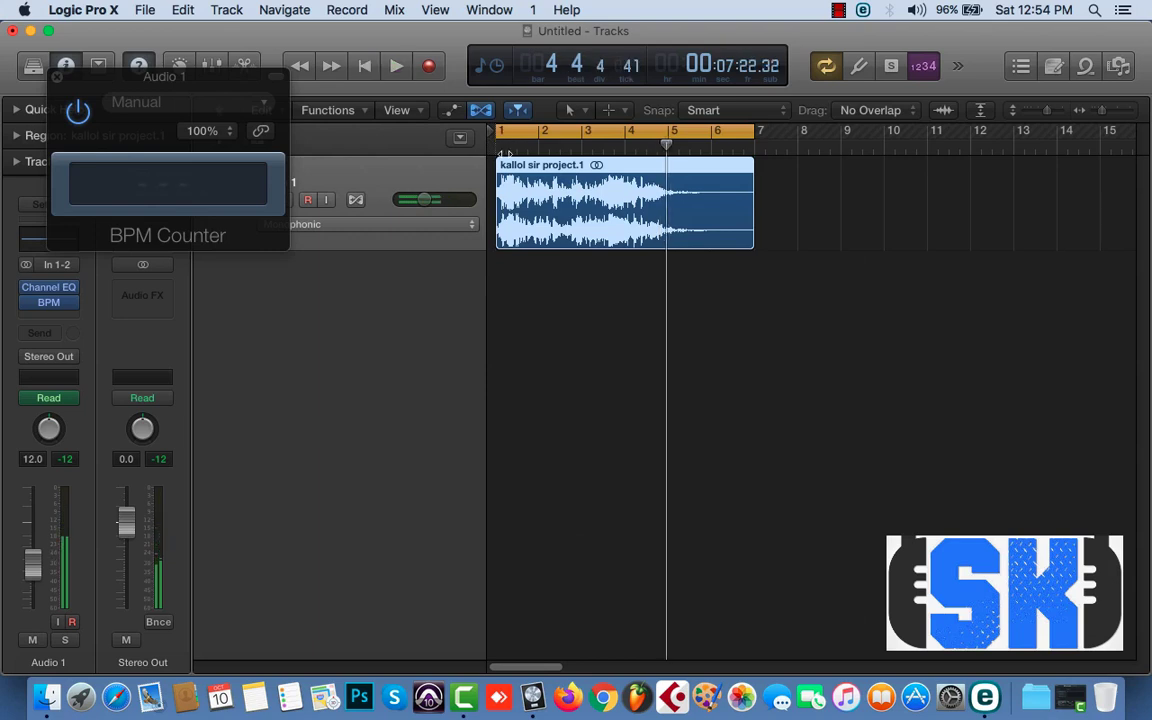
Step: Trim the end of the audio region to the playhead at about bar 5 and repeat the region once right after it
drag(751, 247, 667, 241)
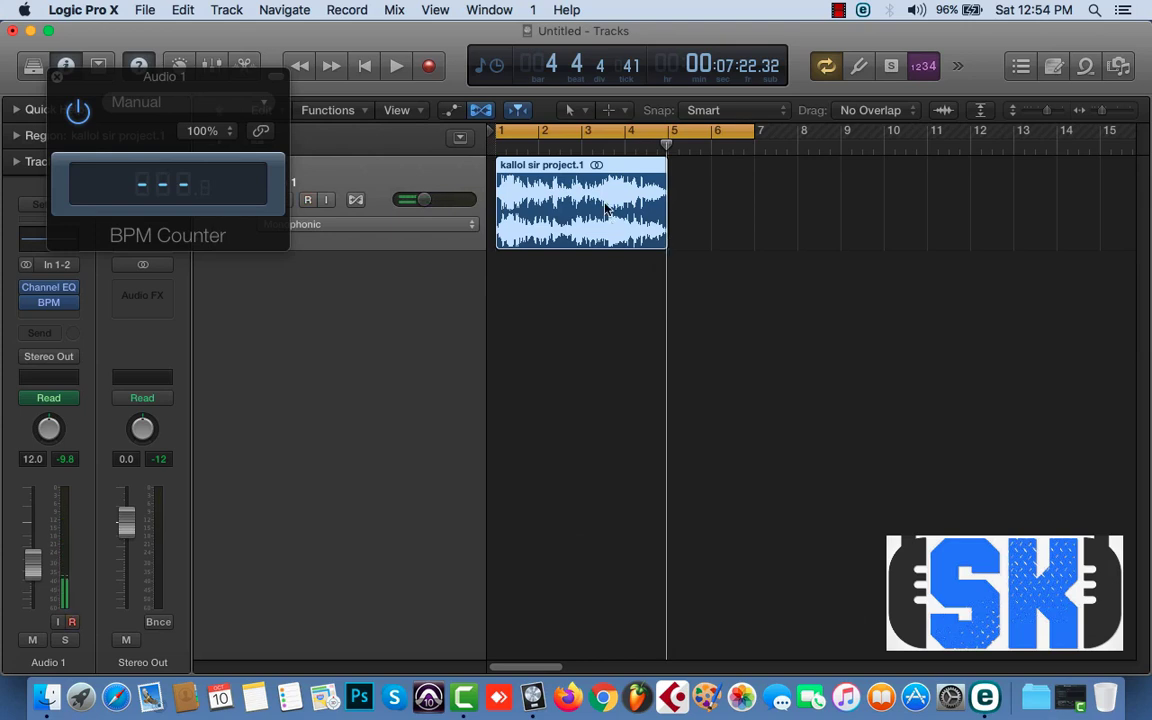
key(super+r)
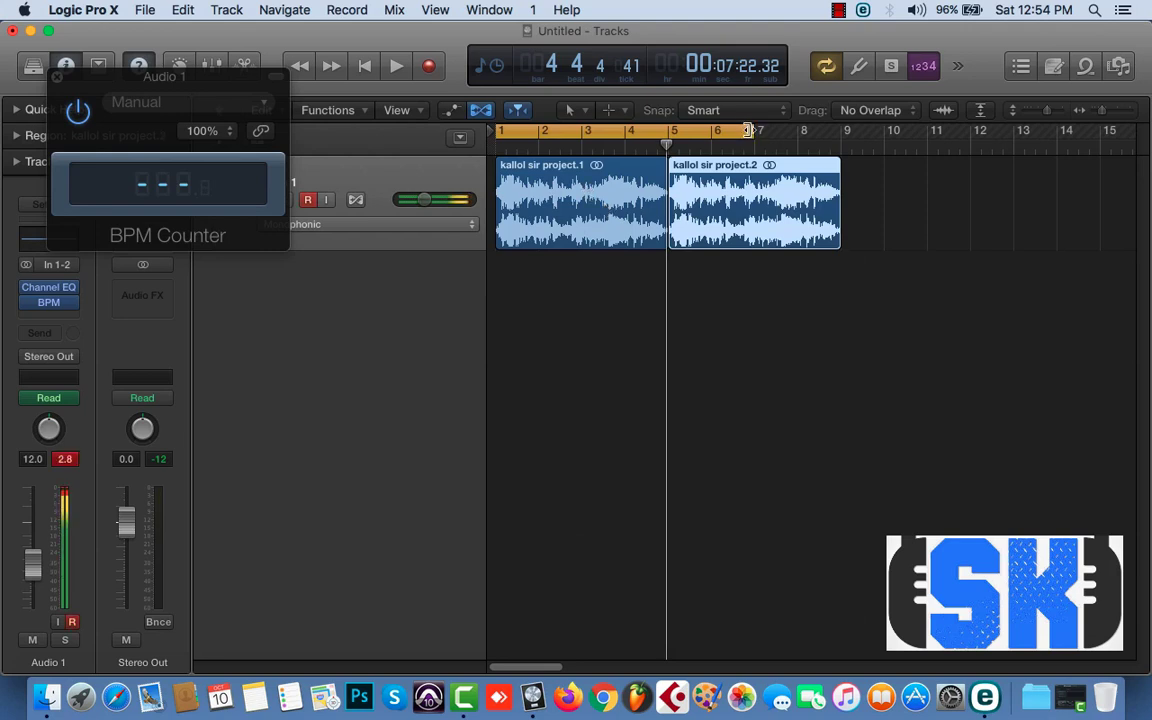
Step: Extend the cycle range to eight bars across both regions and play from bar 1 to detect the tempo with the BPM Counter
drag(752, 131, 846, 131)
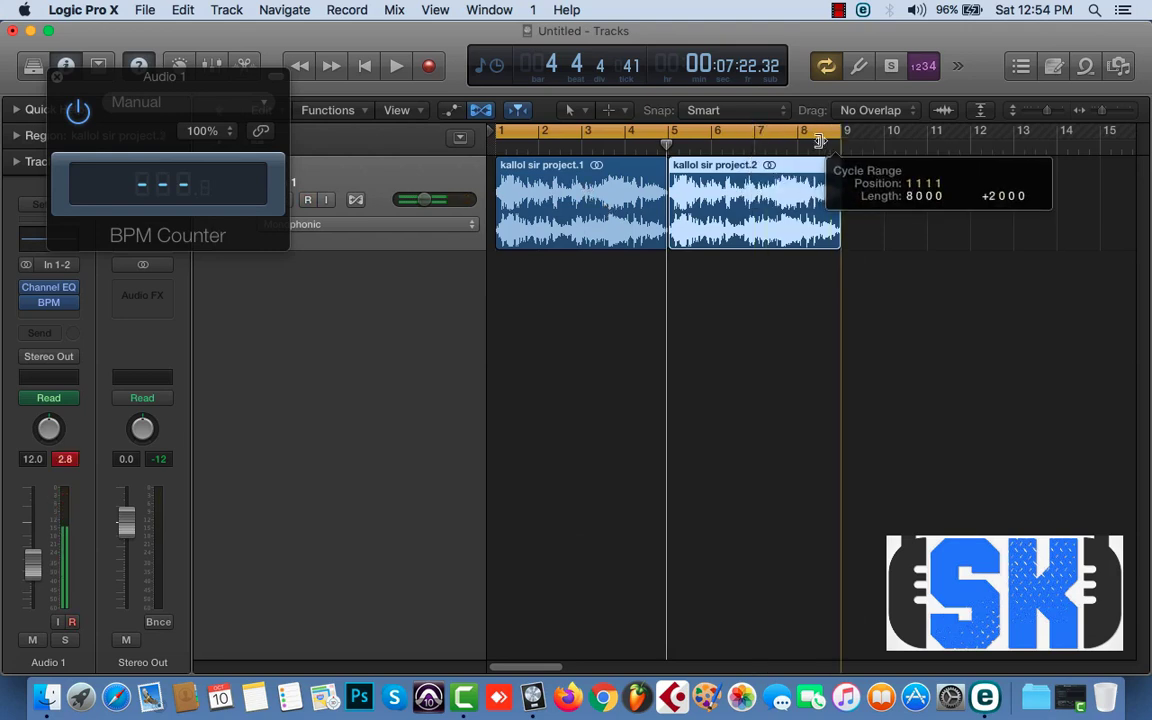
click(365, 66)
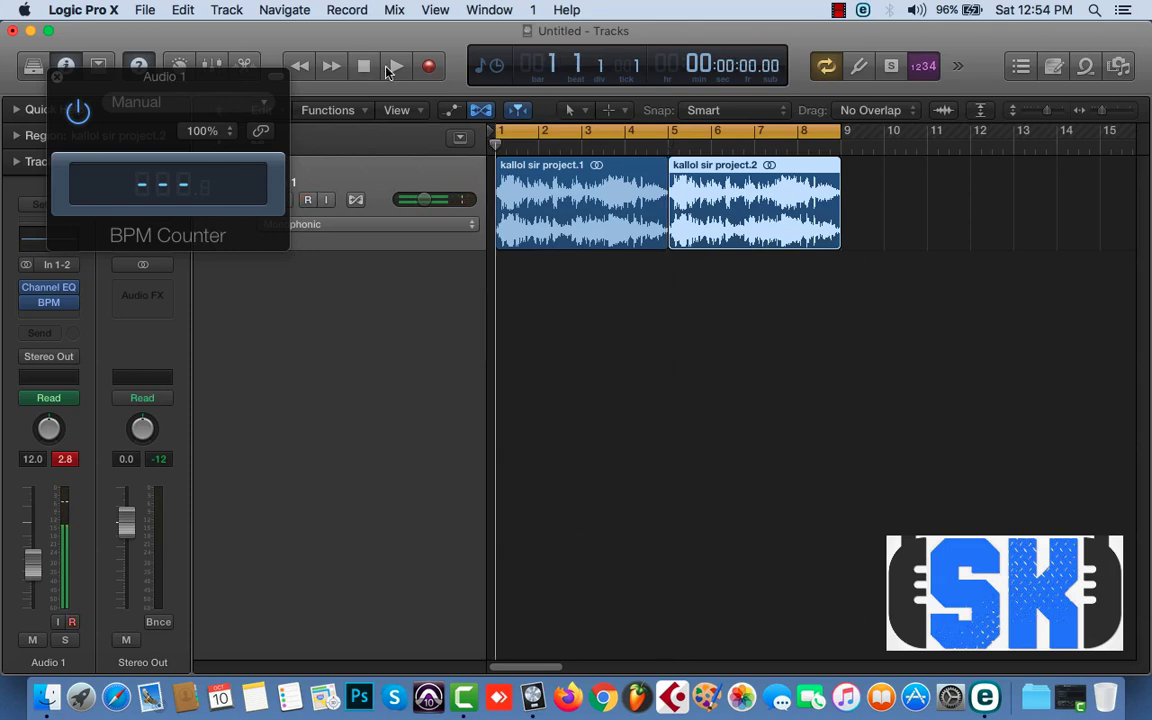
click(397, 66)
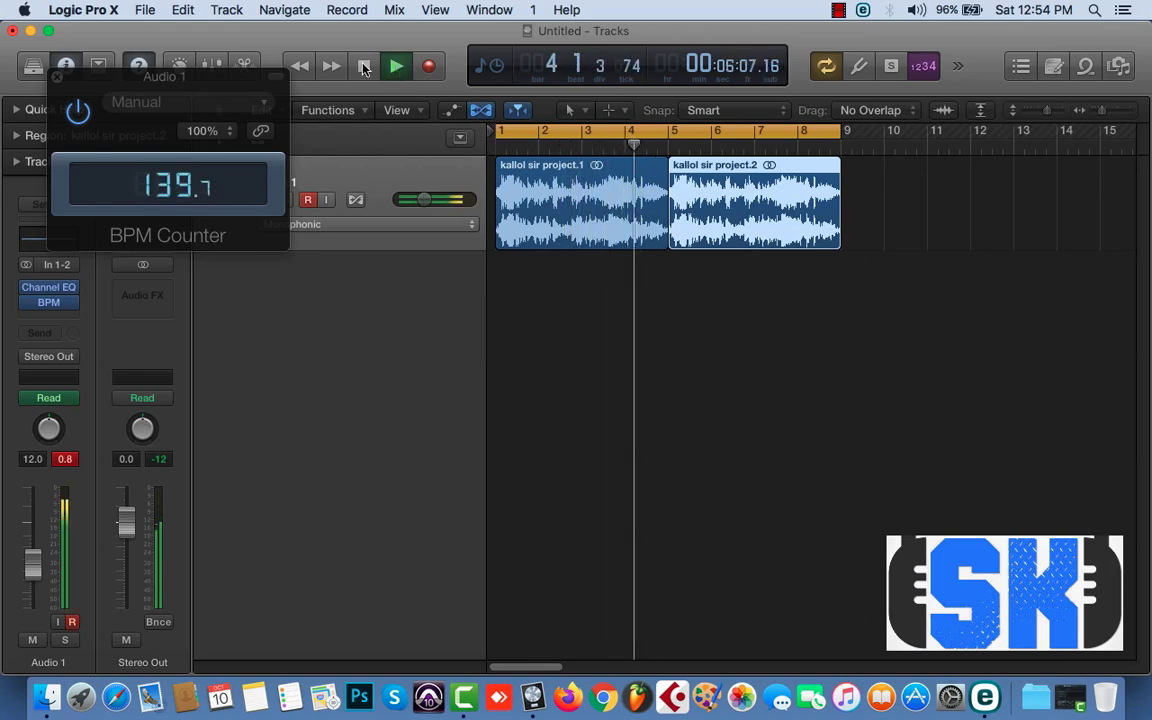
Step: Stop playback, switch the transport display to Beats & Project and set the project tempo to 990 bpm
click(397, 68)
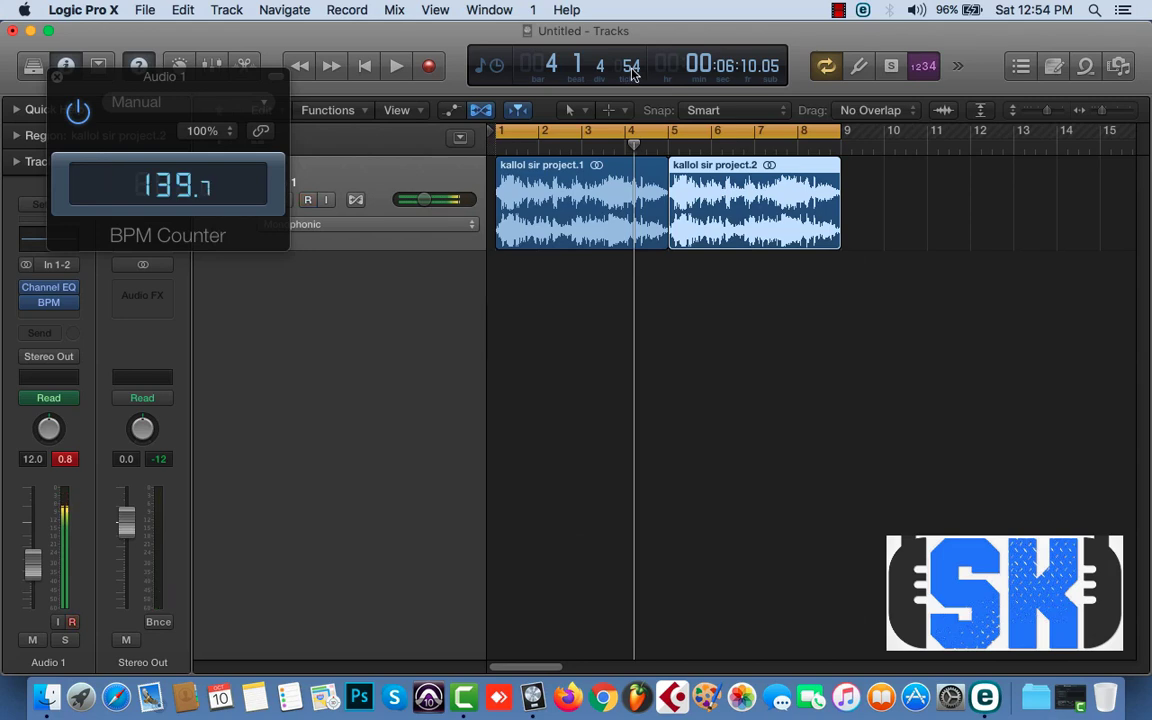
click(481, 68)
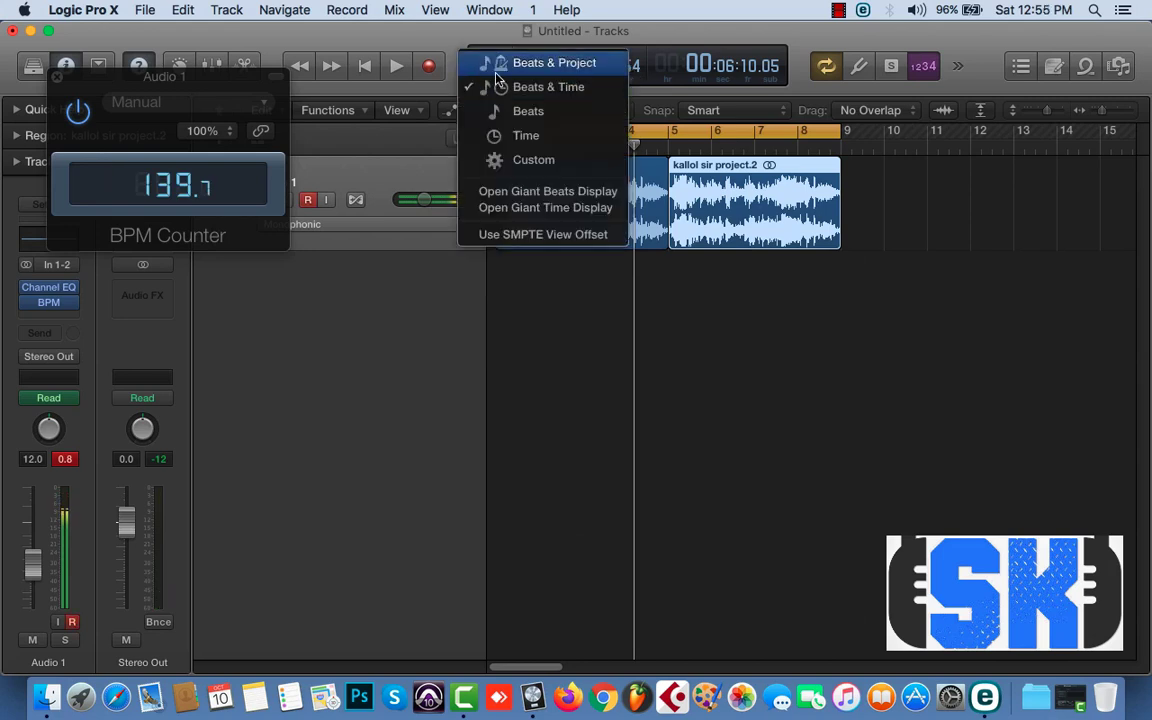
click(470, 60)
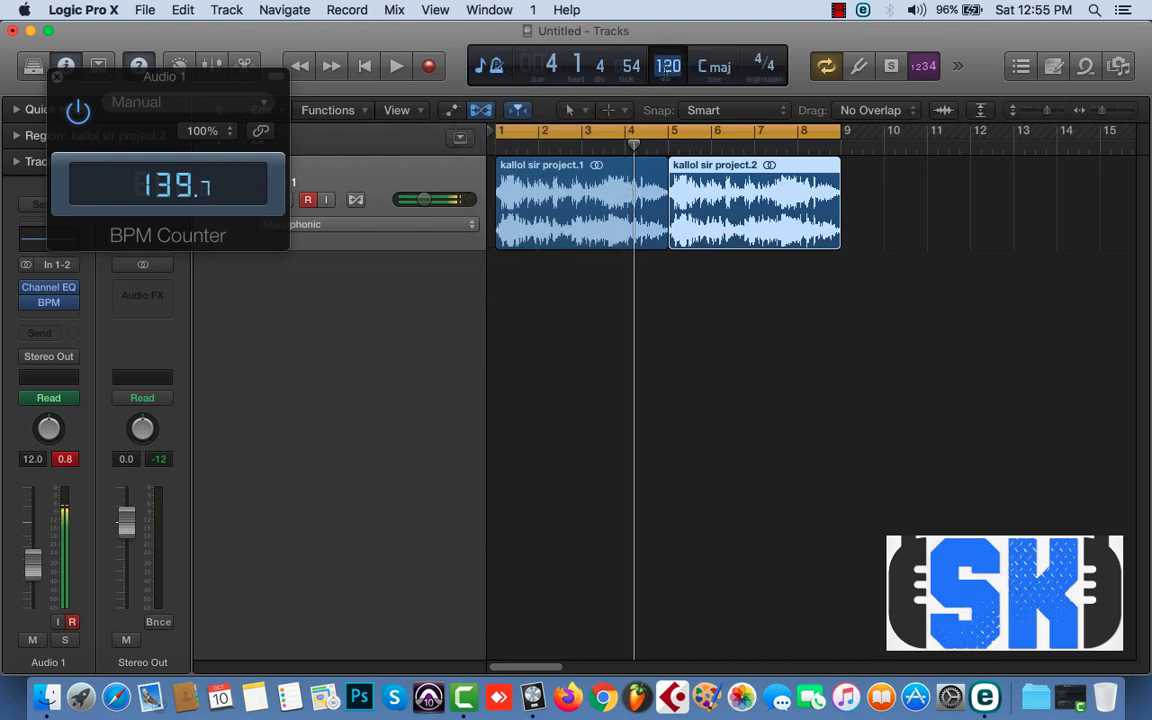
double_click(668, 66)
text(139.99)
key(Return)
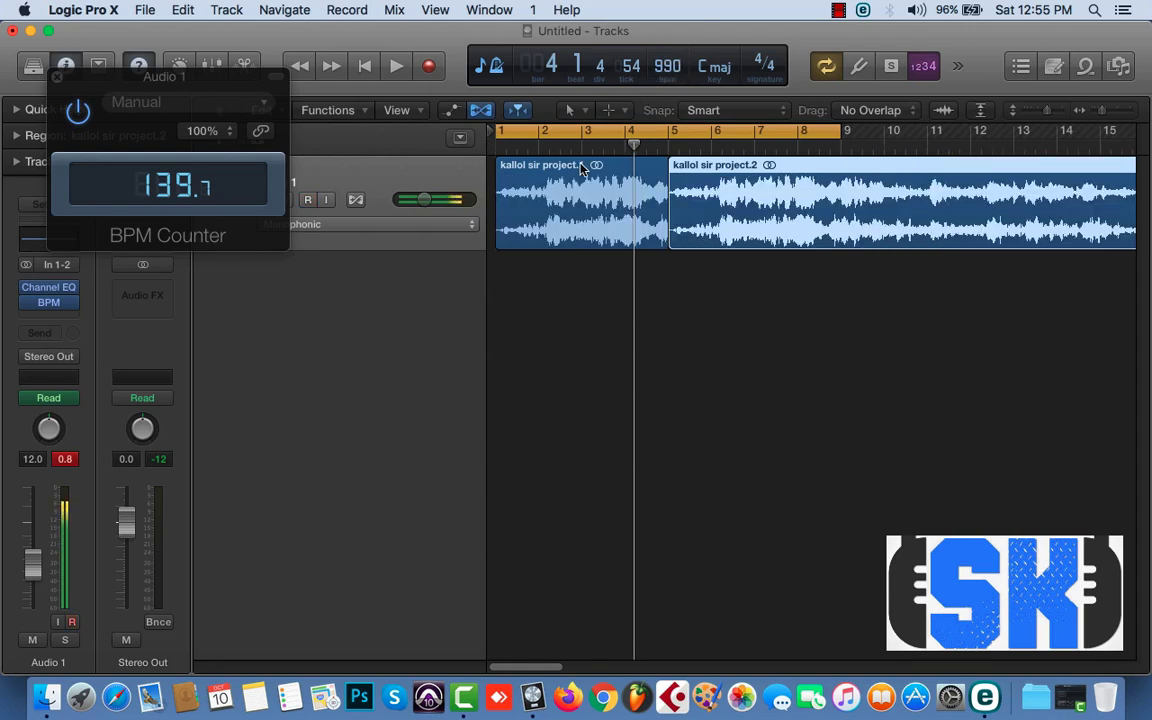
Step: Delete the first of the two overlapping audio regions, the one starting at bar 1
key(super+j)
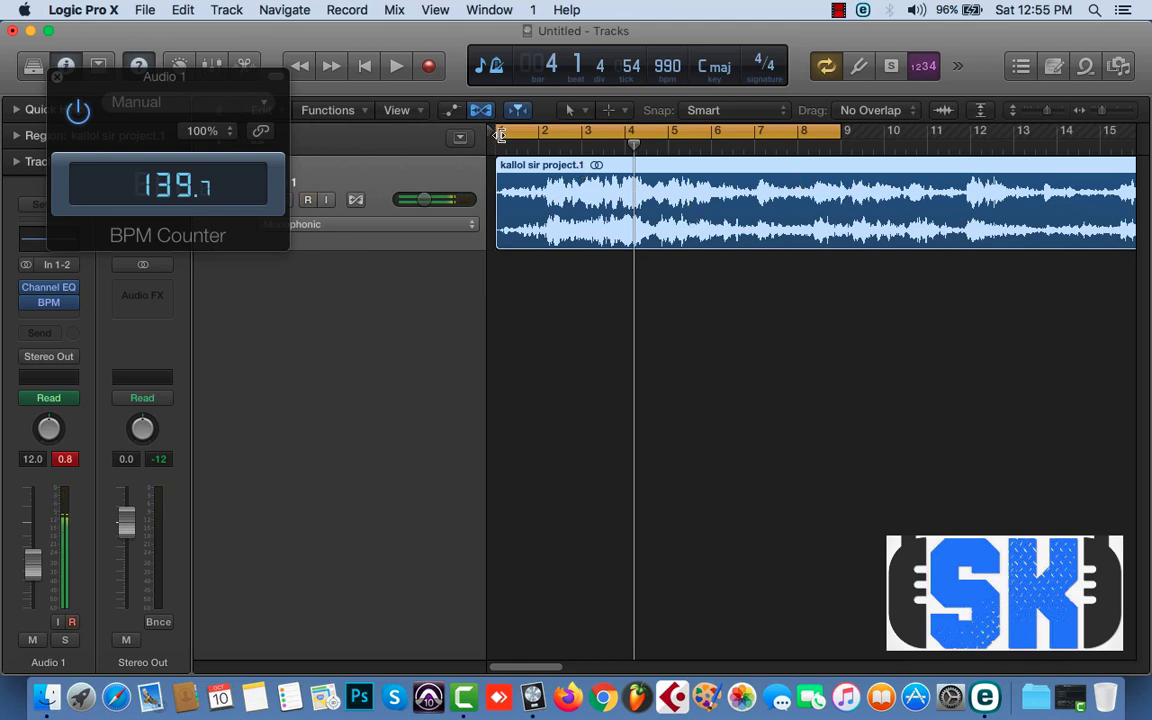
key(super+Left)
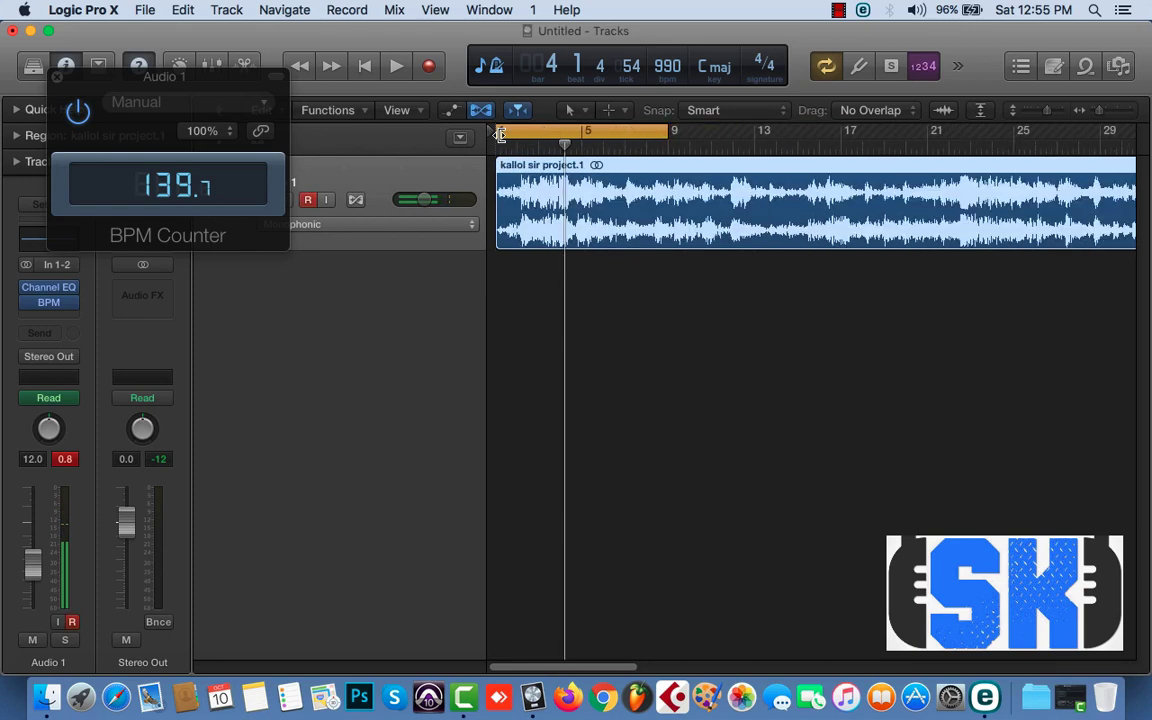
key(super+Left)
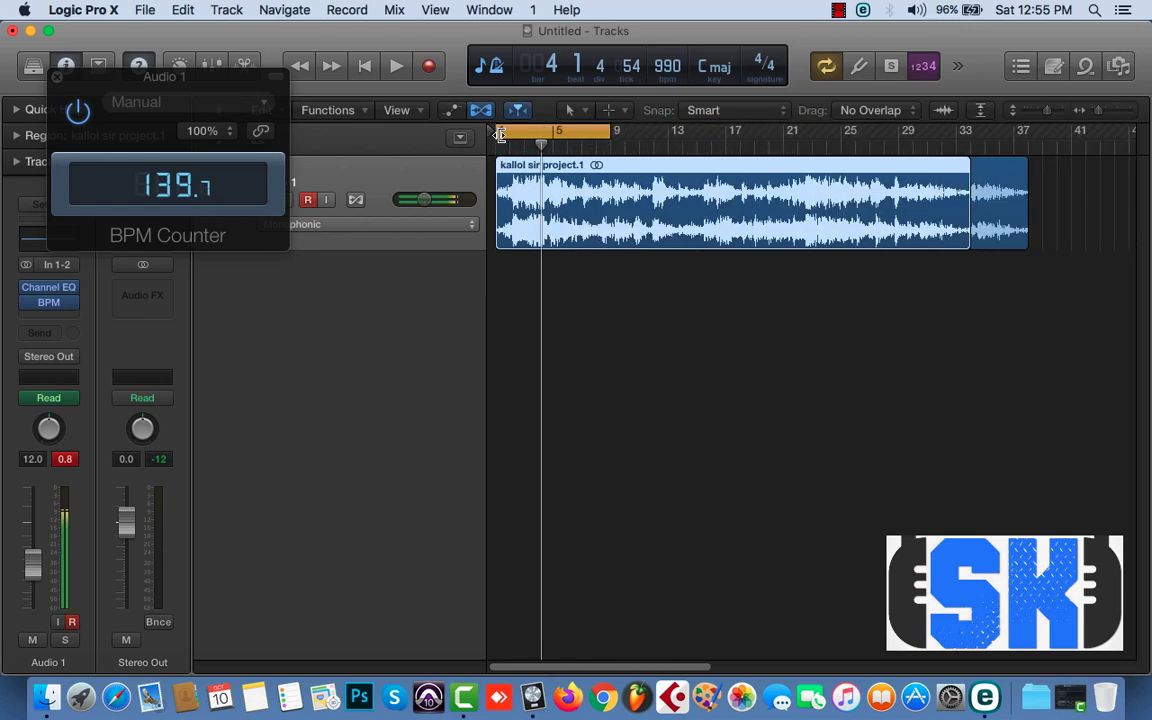
key(super+Left)
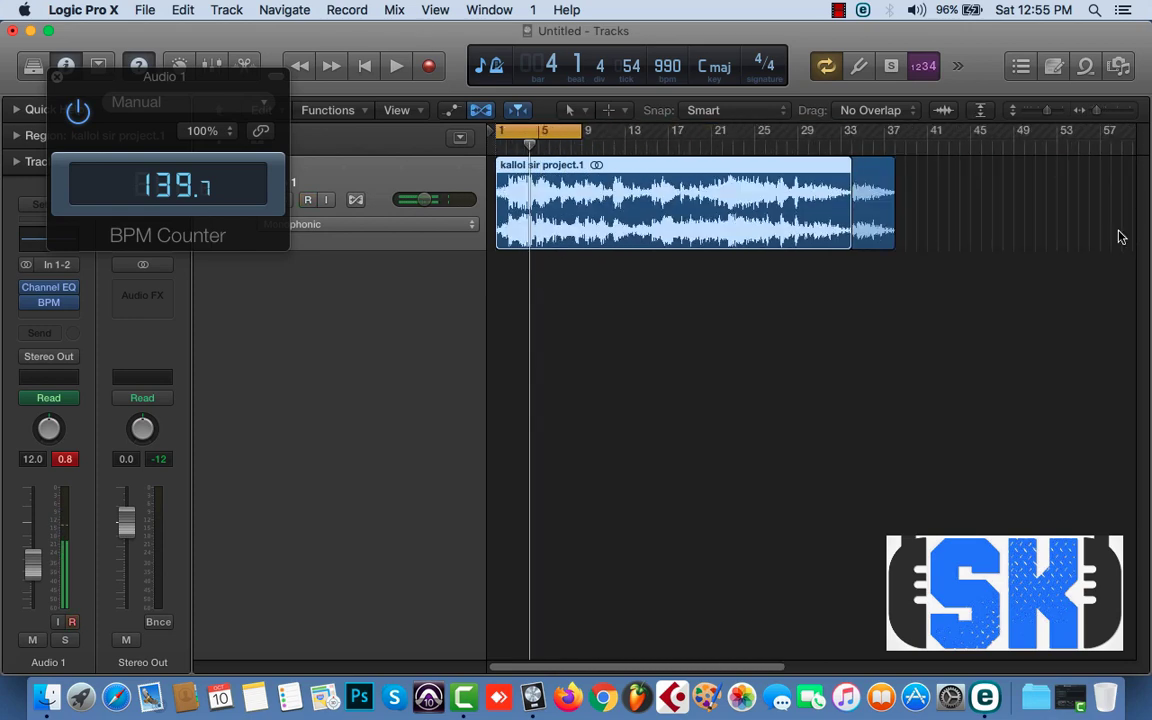
click(873, 232)
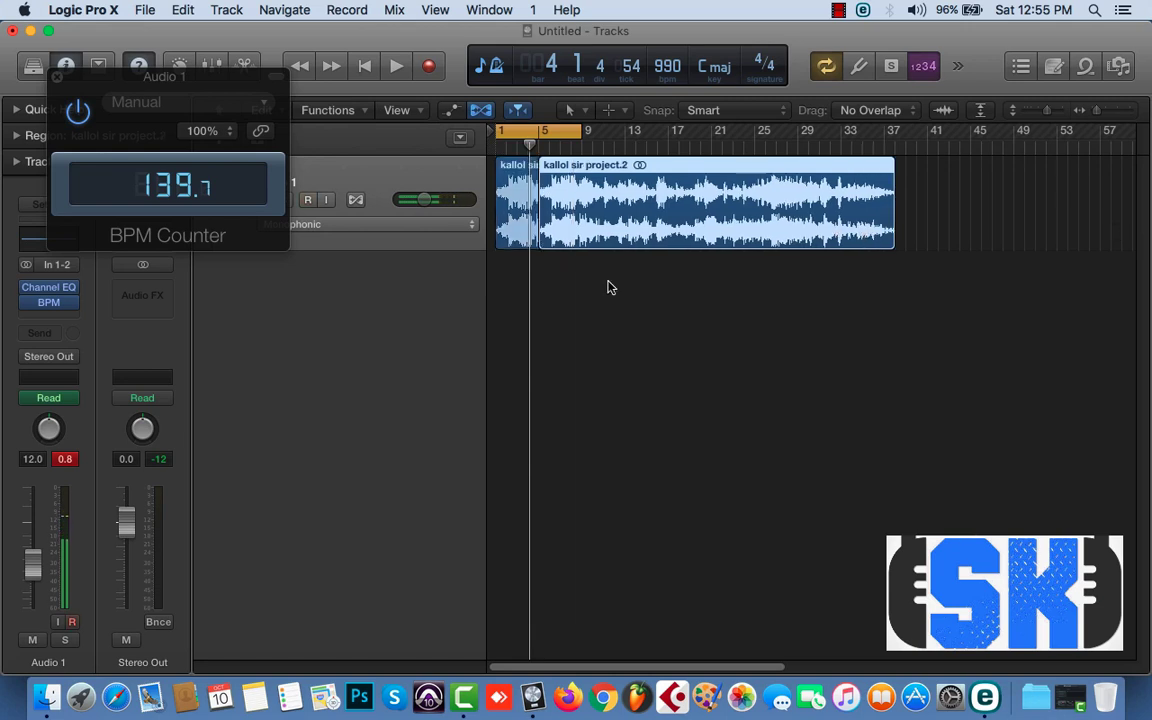
click(512, 170)
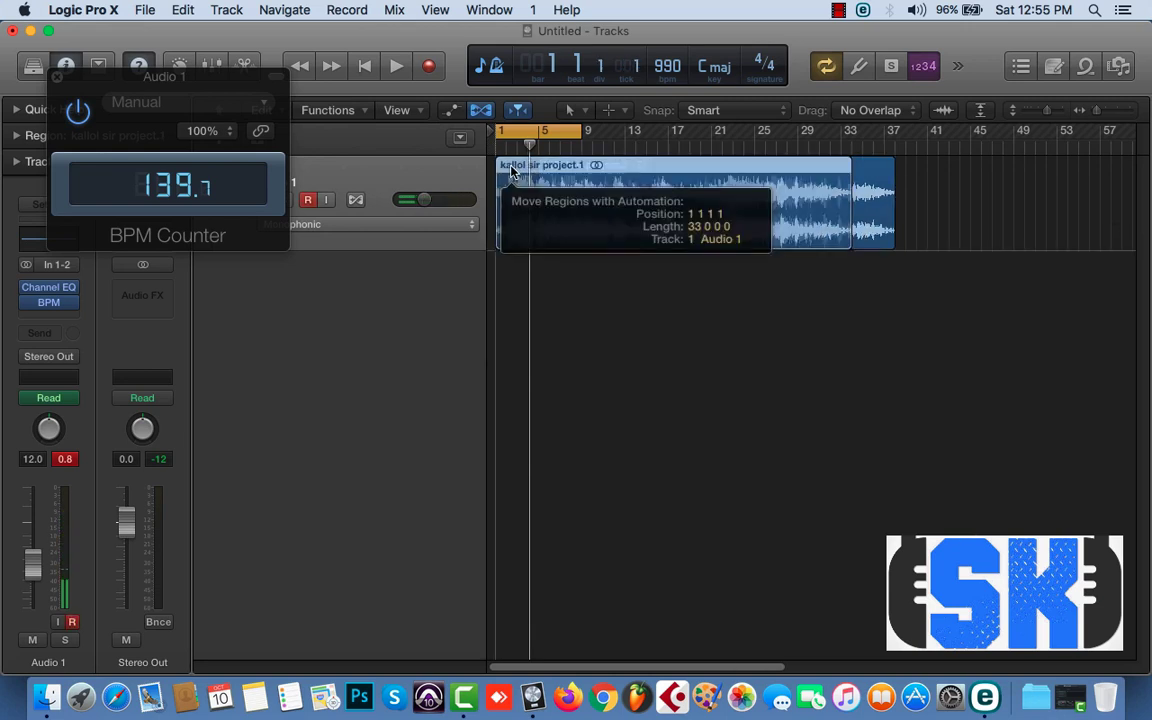
key(Delete)
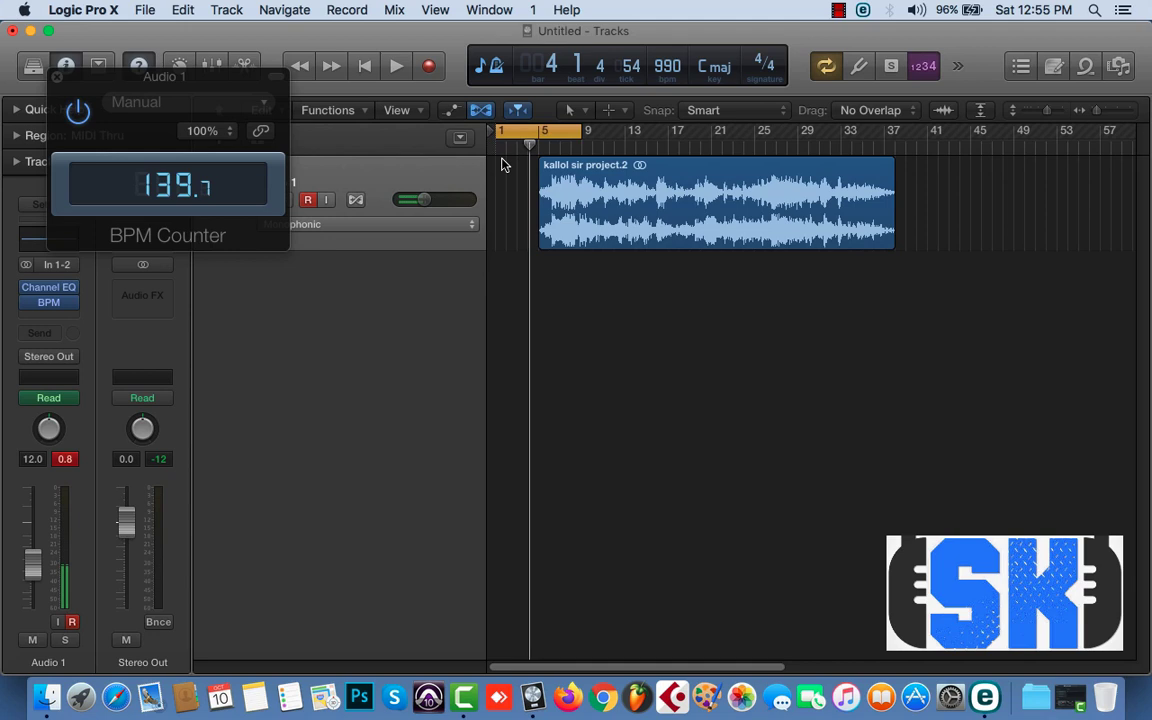
Step: Move the remaining audio region to the start of bar 1 and extend the cycle range to about bar 33
click(590, 173)
drag(590, 173, 842, 147)
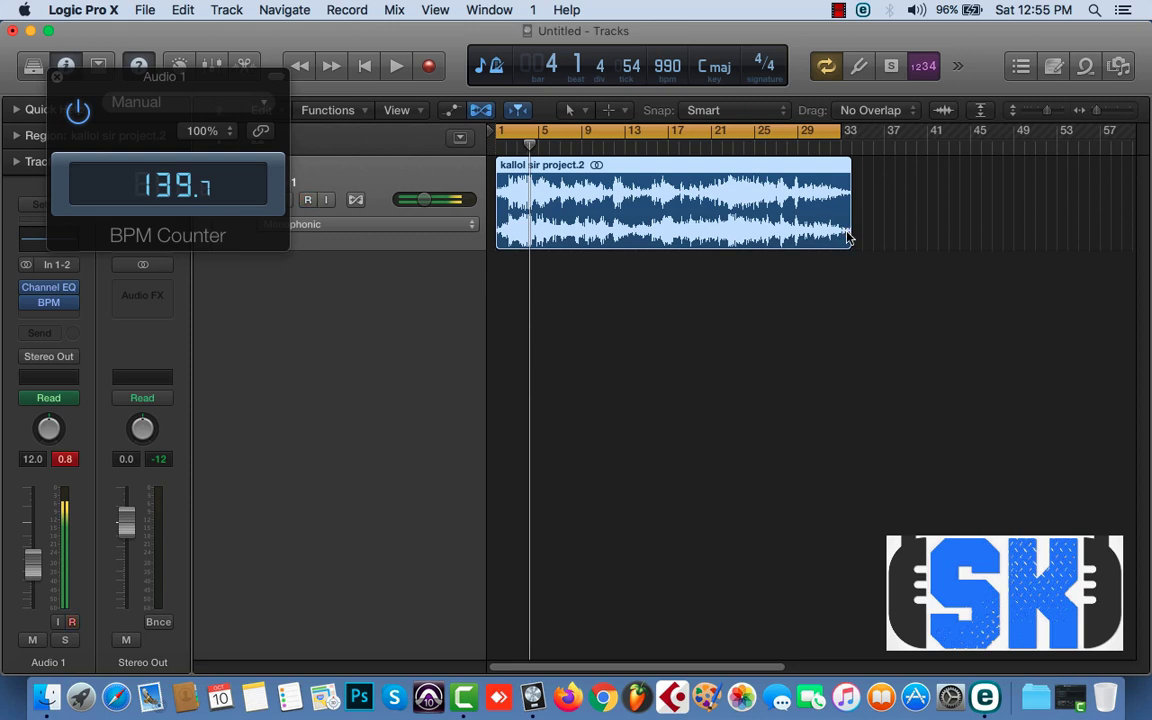
Step: Open the region in an enlarged audio editor, briefly view its audio file, and close the BPM Counter window
double_click(632, 173)
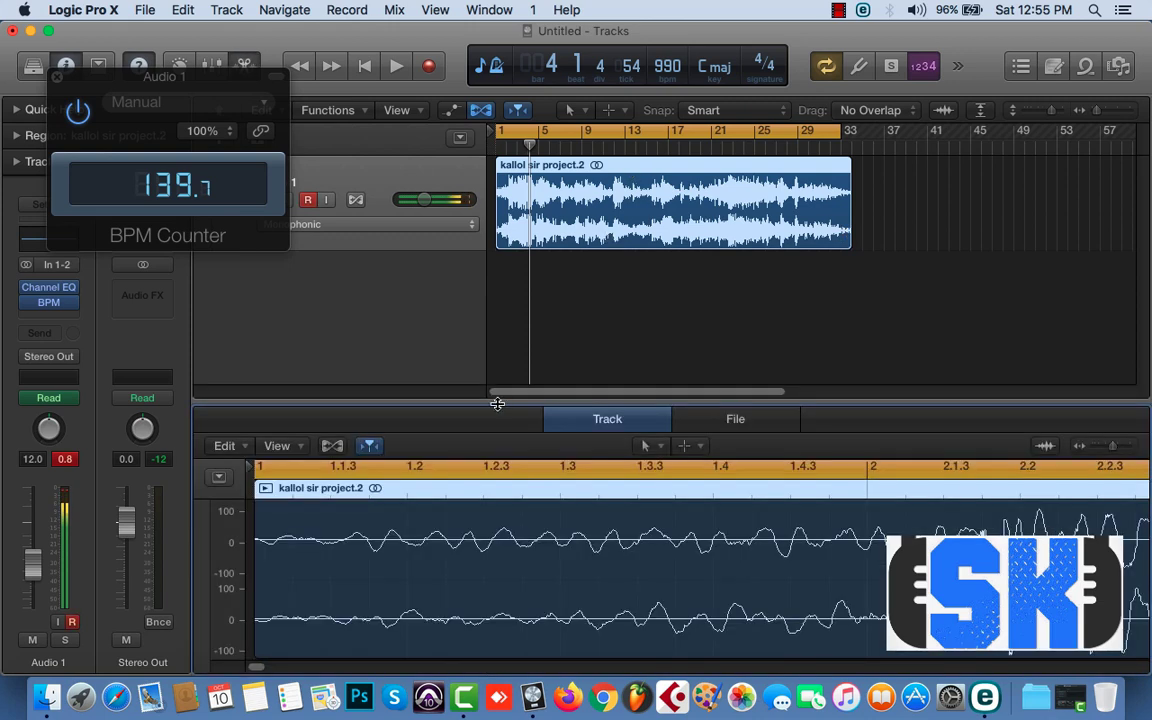
drag(497, 403, 494, 353)
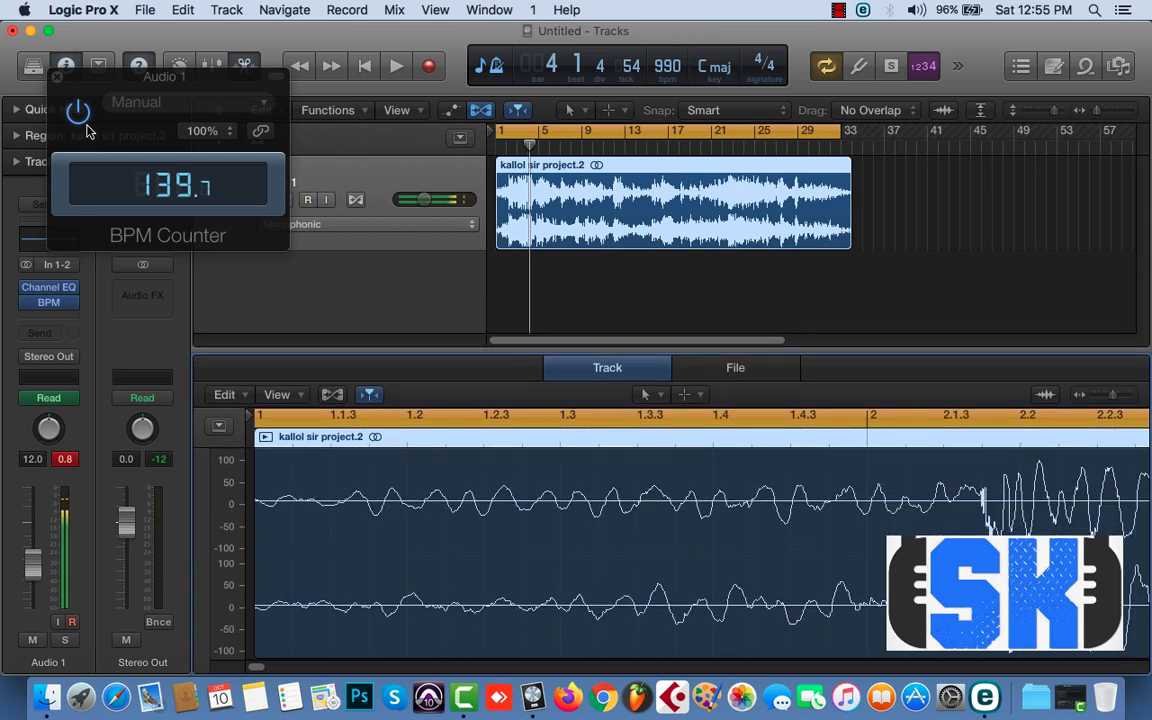
click(57, 80)
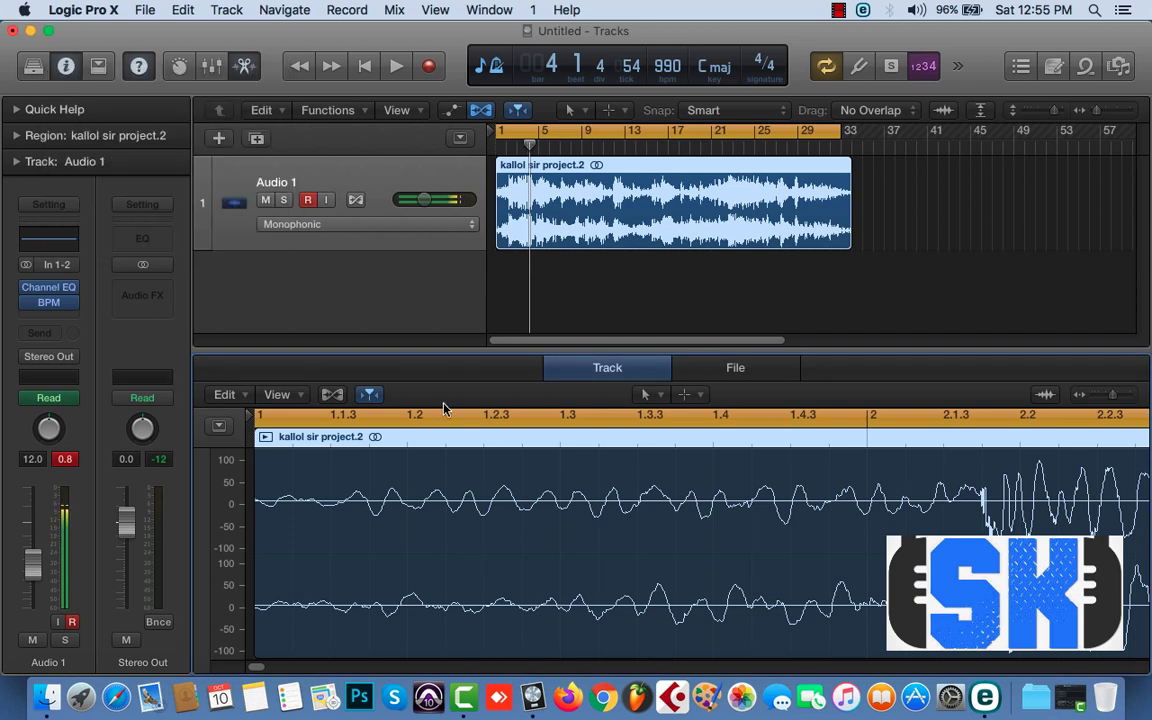
click(736, 368)
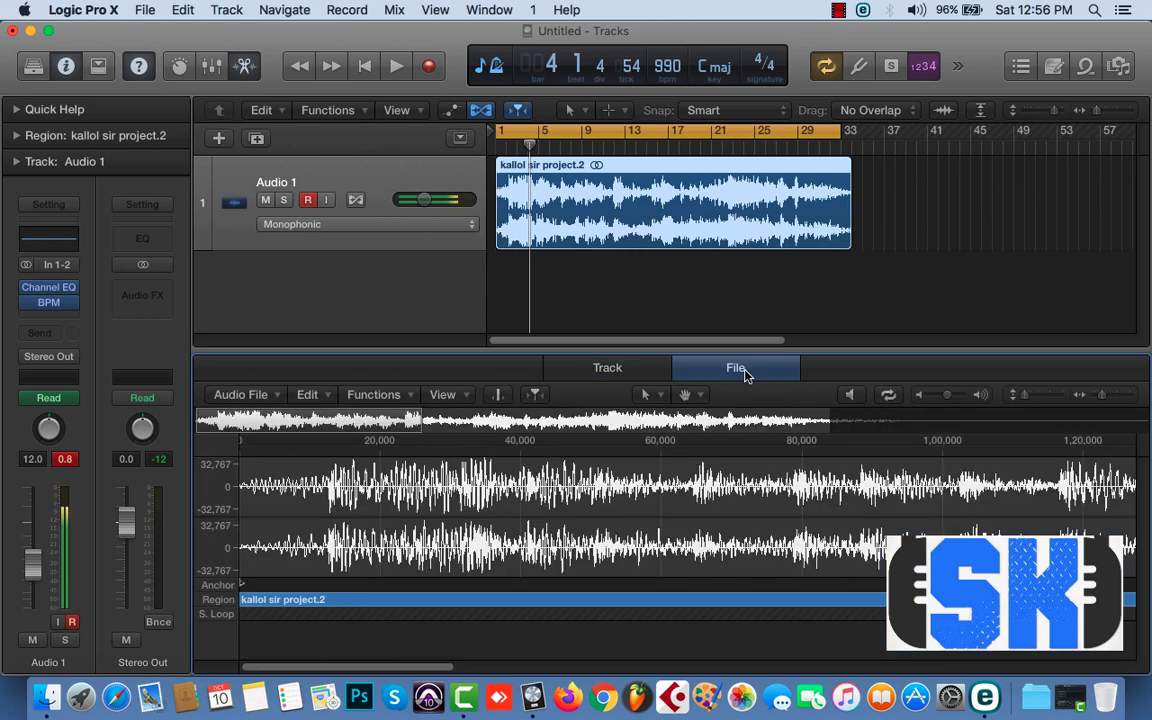
click(255, 207)
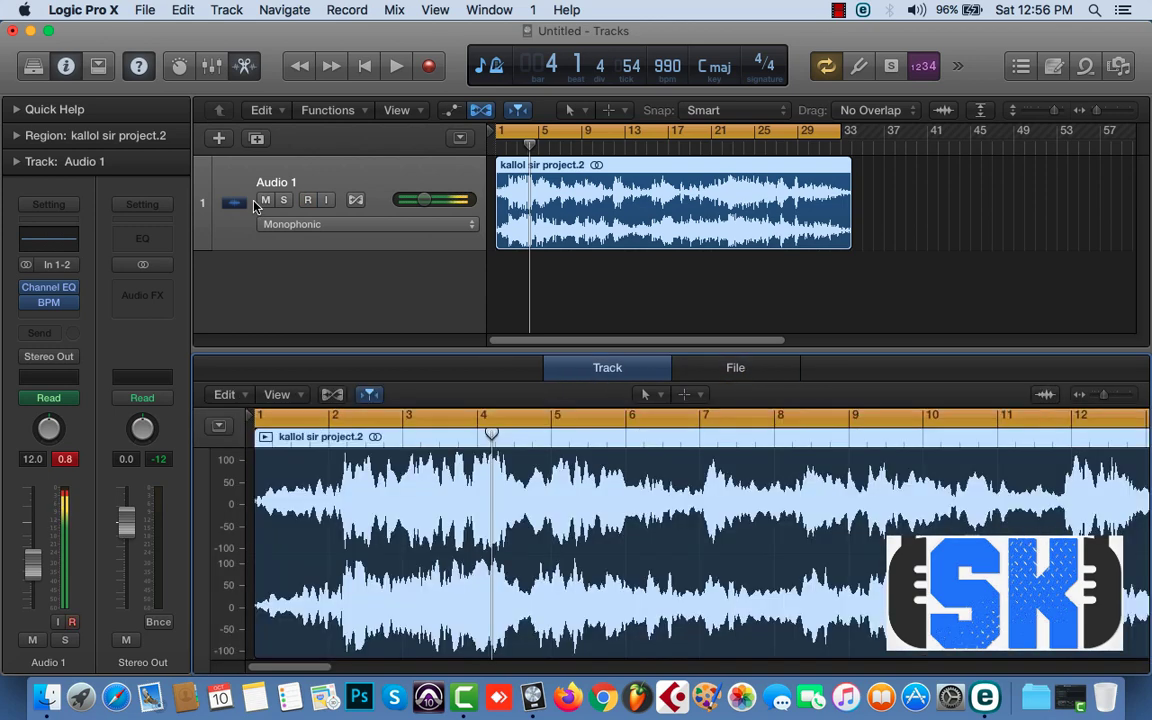
Step: Check in the Advanced preferences that Show Advanced Tools and its additional options are enabled, and close the preferences
click(140, 12)
mouse_move(84, 10)
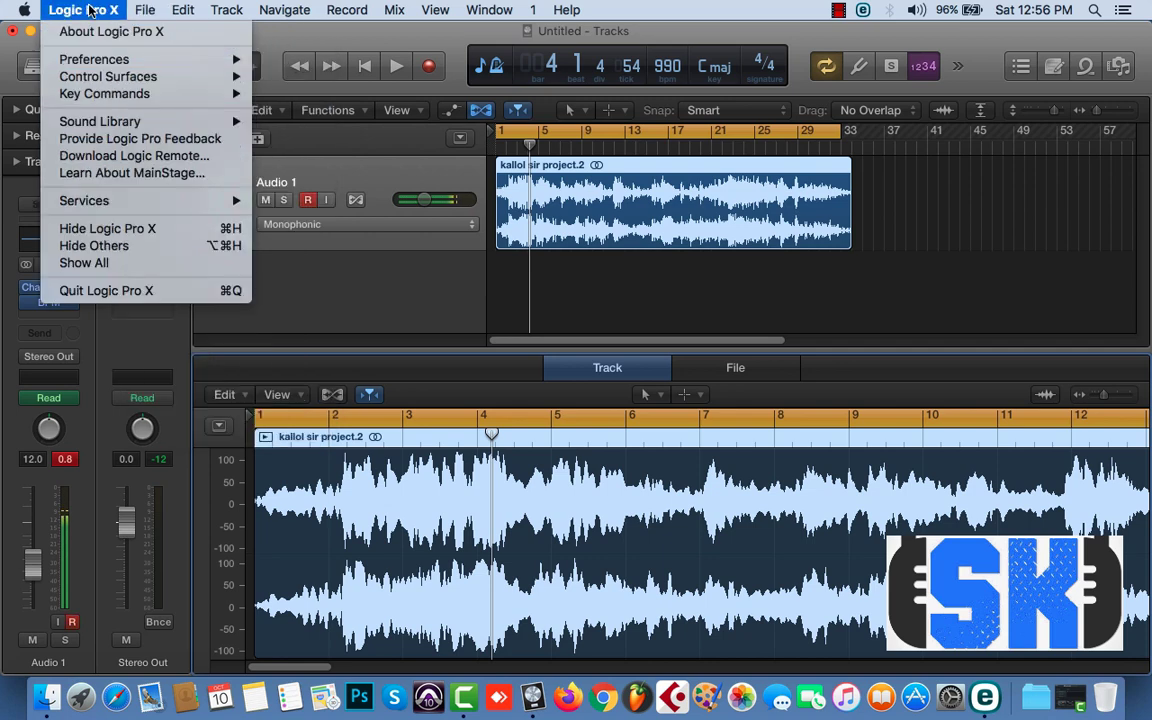
mouse_move(200, 59)
click(300, 77)
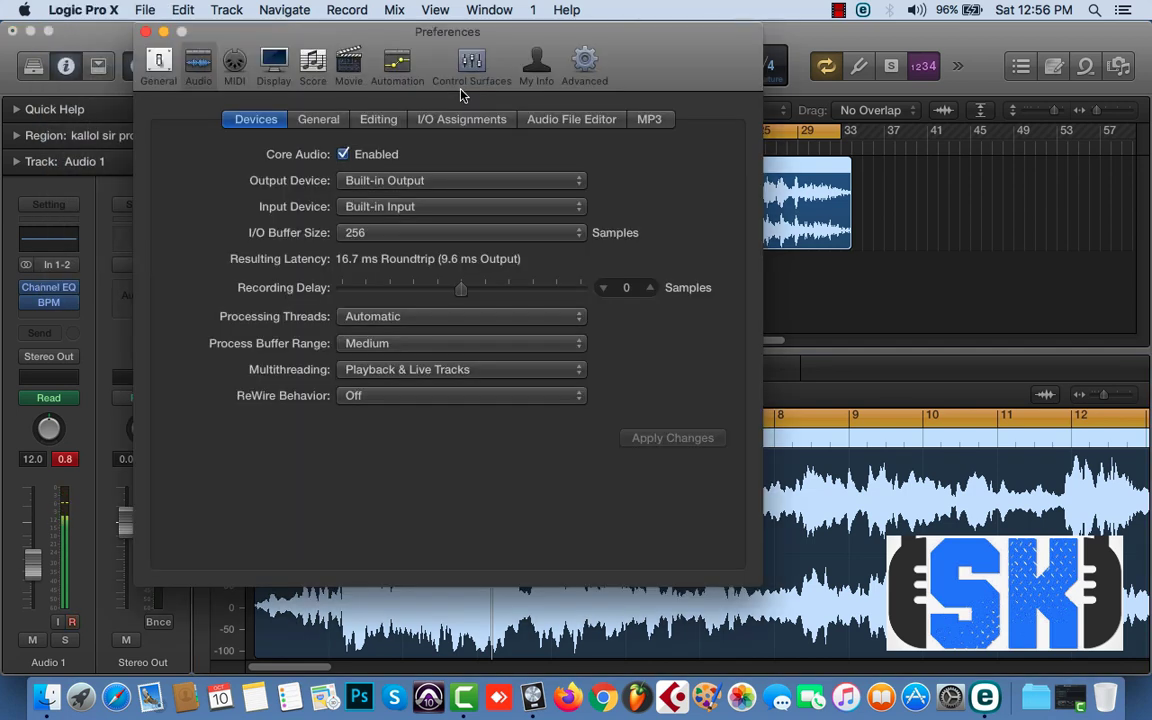
click(598, 64)
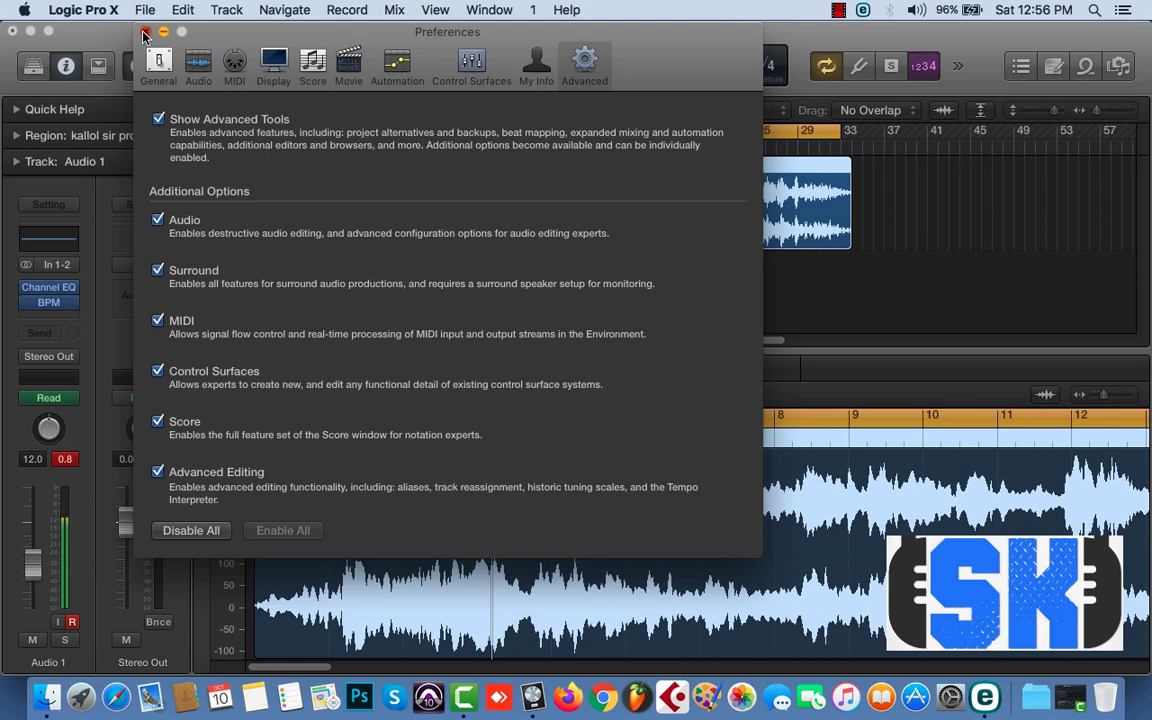
key(super+w)
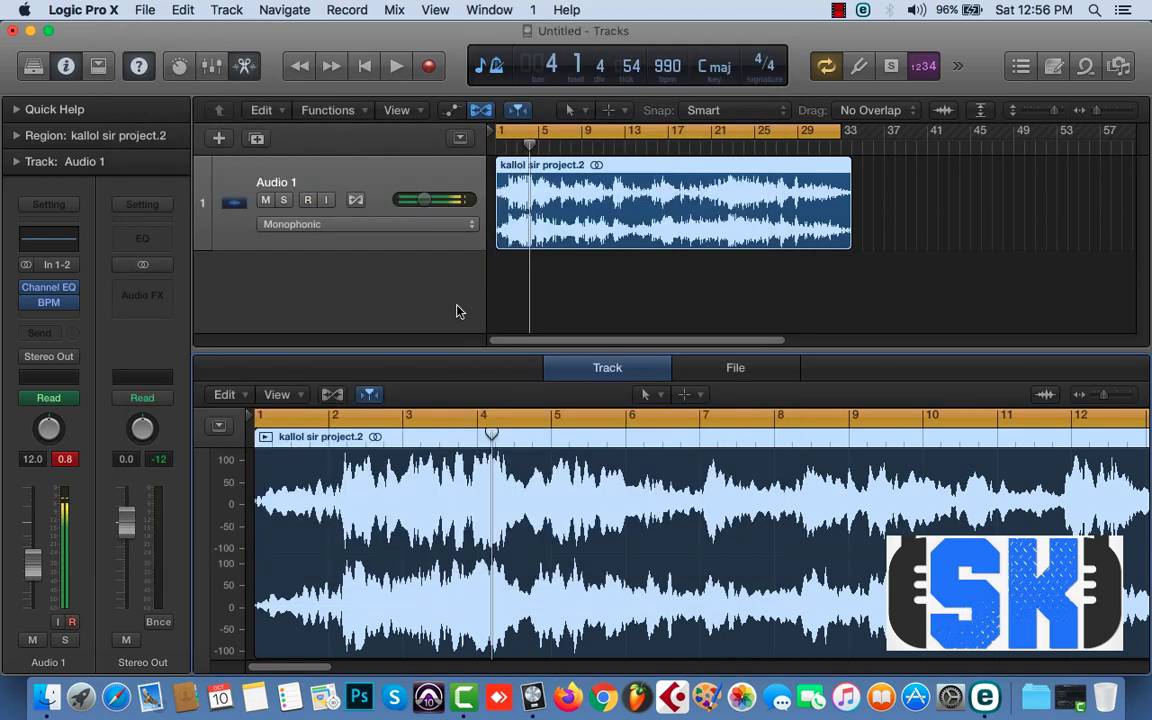
Step: Look through the edit and audio file commands available for the region's audio file in the File editor
click(738, 369)
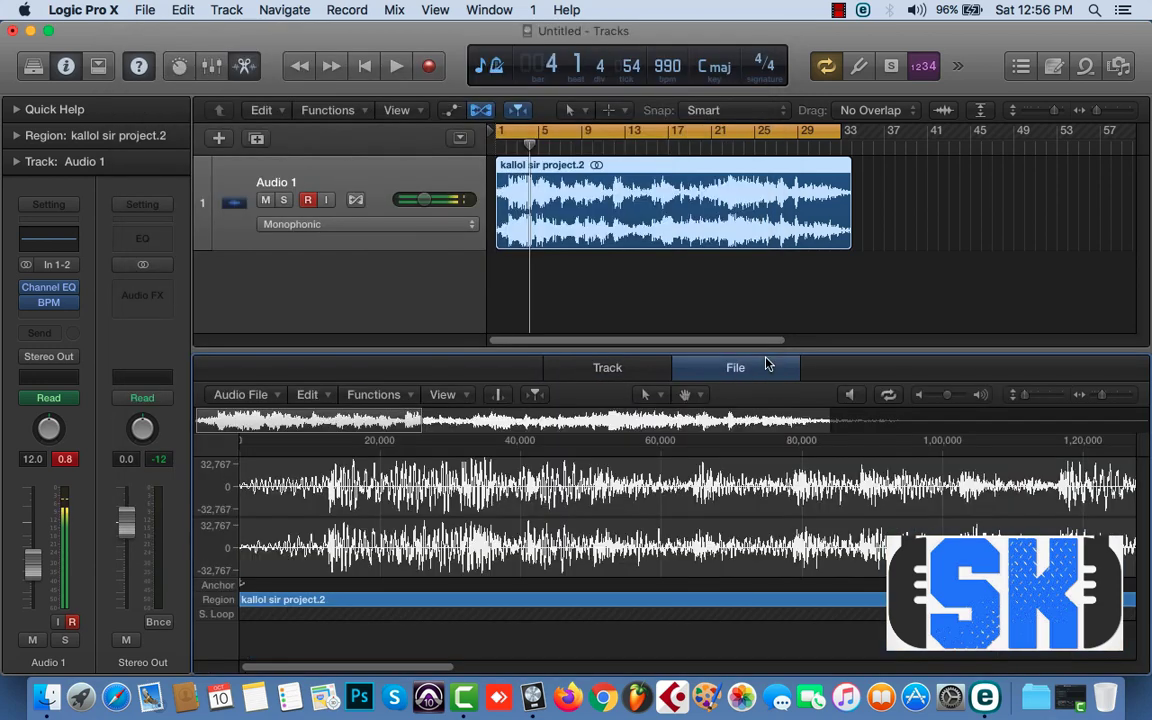
click(330, 396)
mouse_move(366, 666)
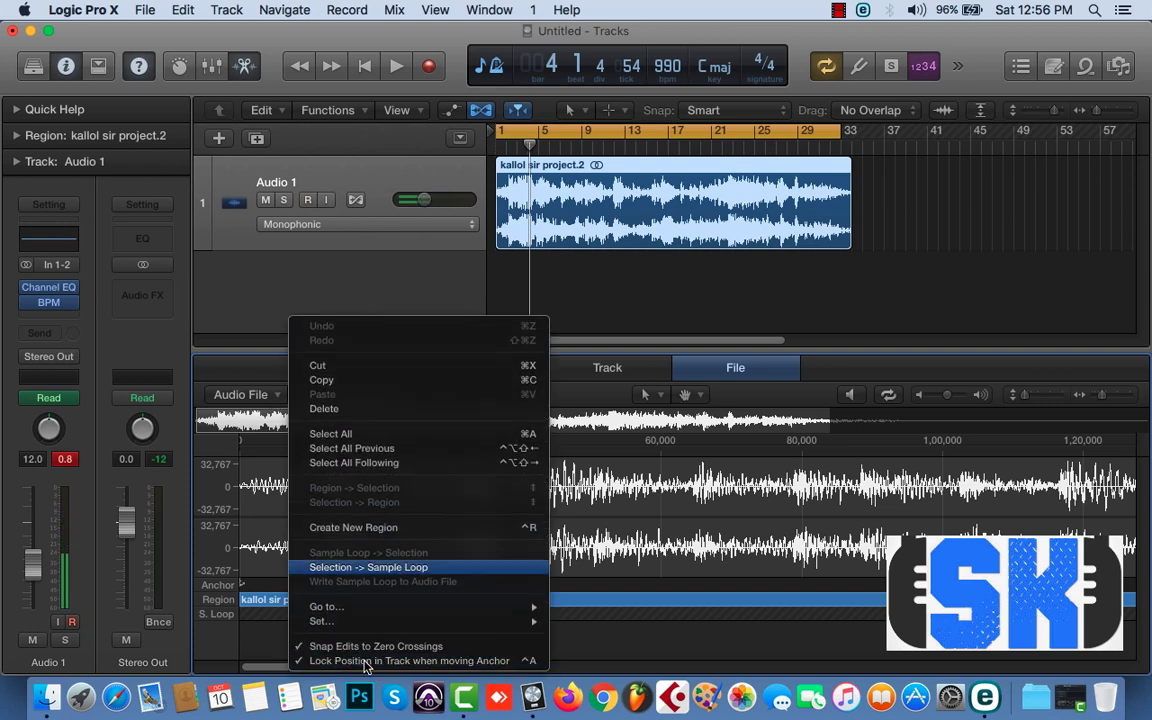
click(244, 369)
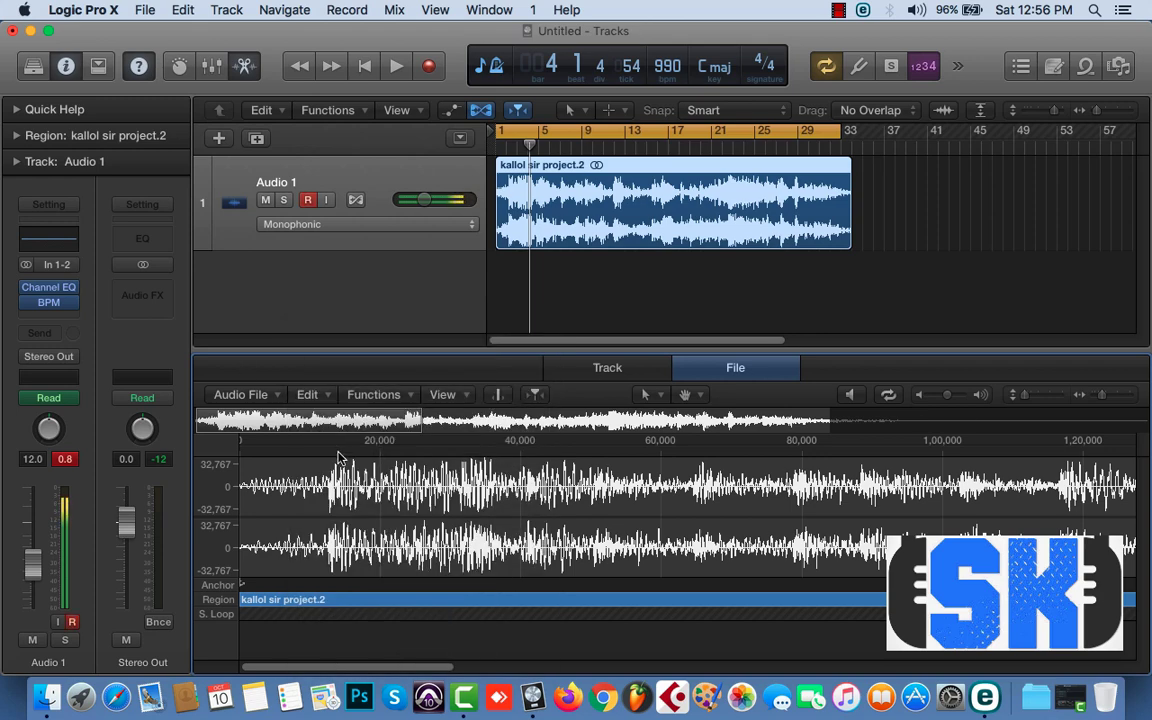
click(277, 402)
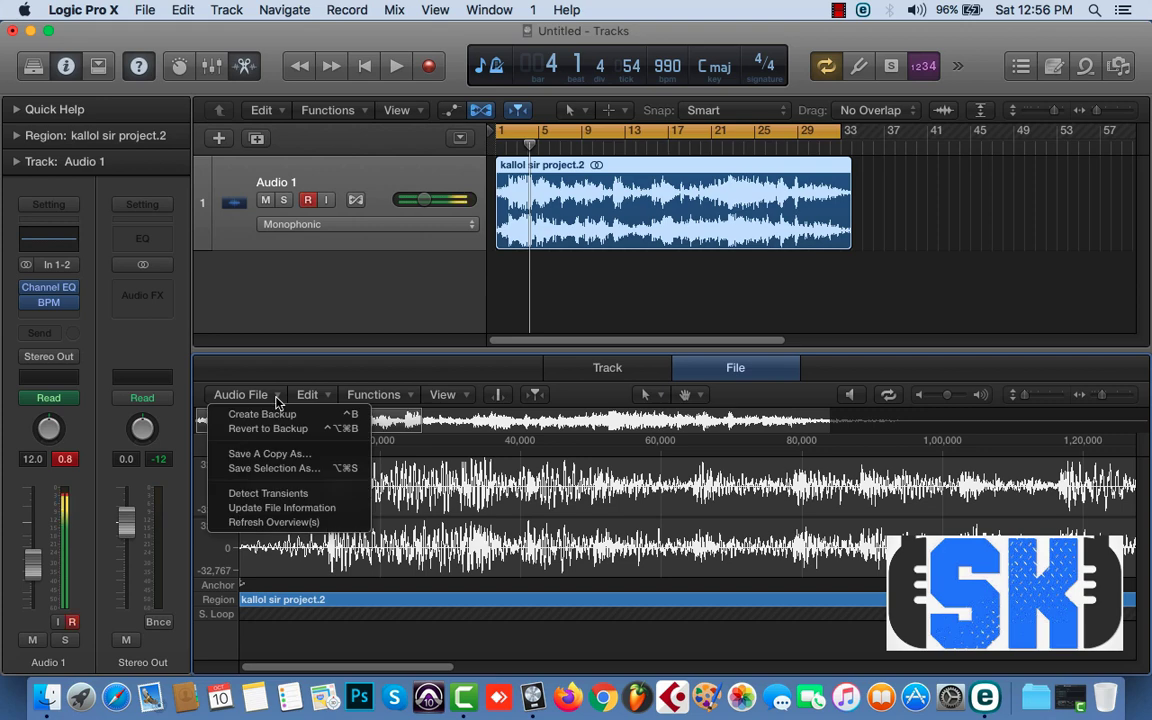
click(278, 522)
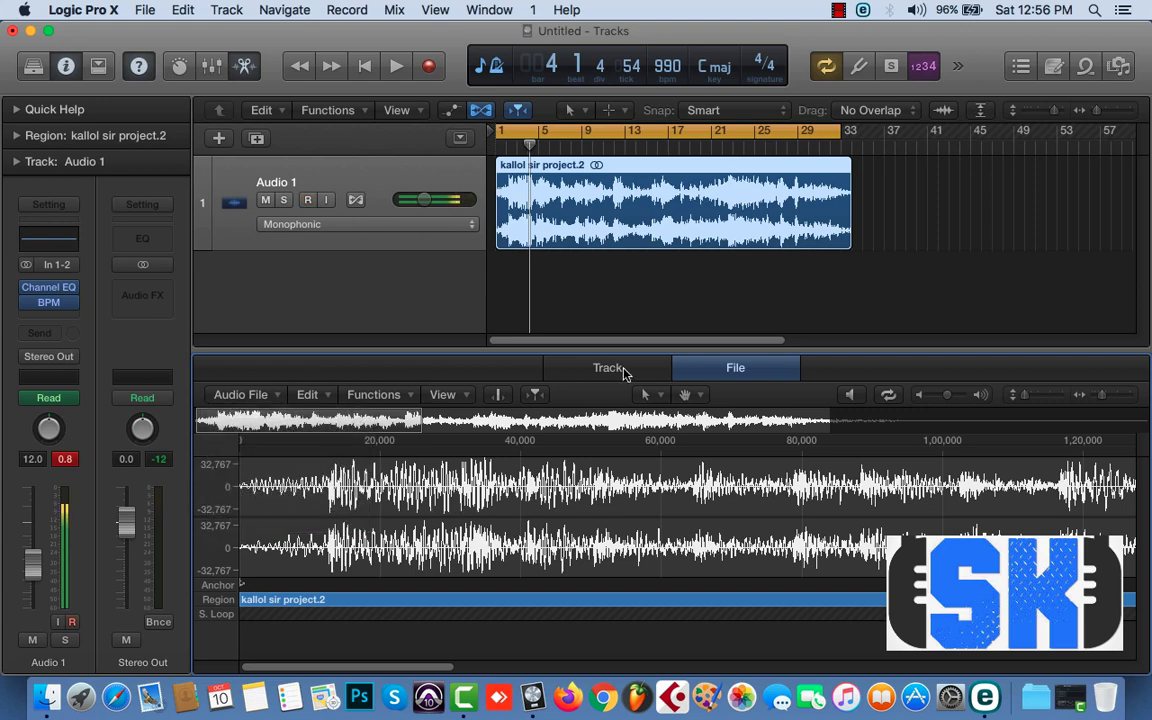
Step: Return to the Track editor and look through its edit commands as far as Time Stretch
click(608, 368)
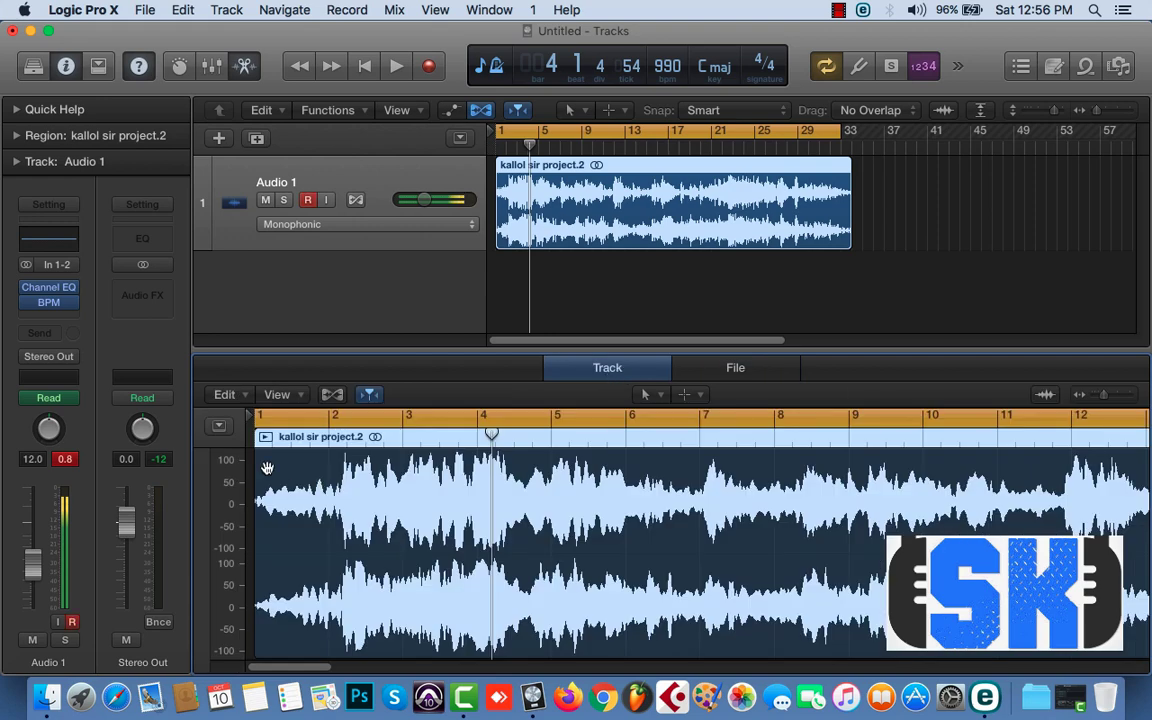
click(225, 395)
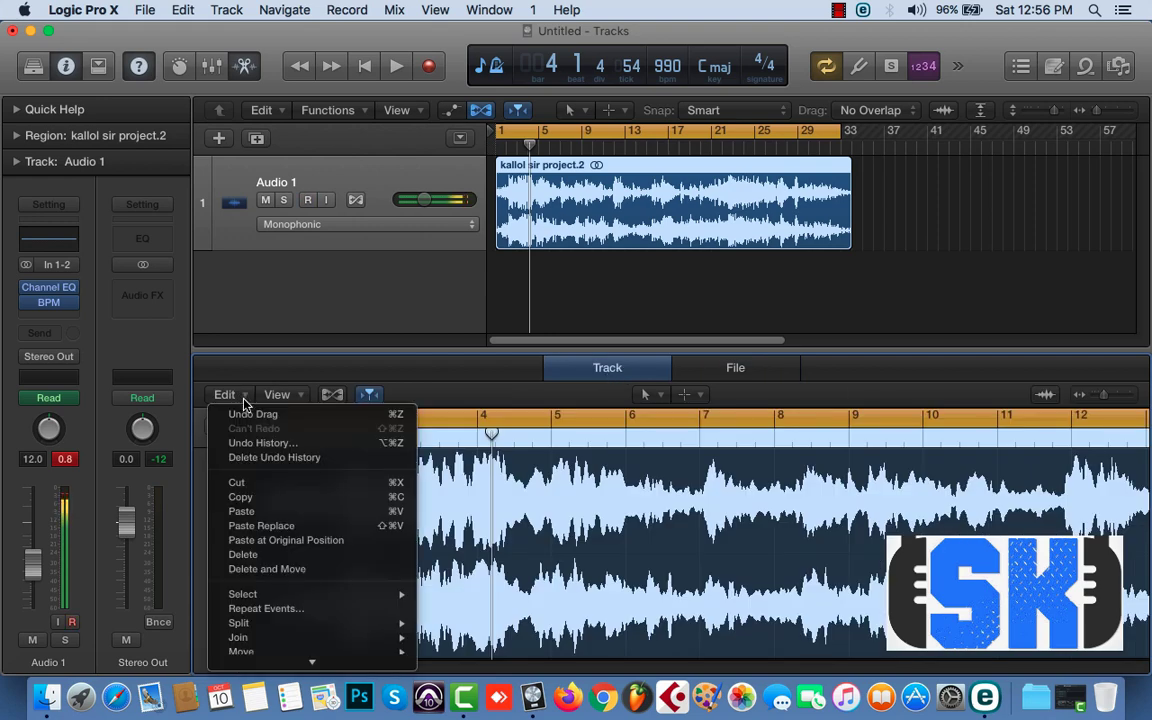
mouse_move(296, 665)
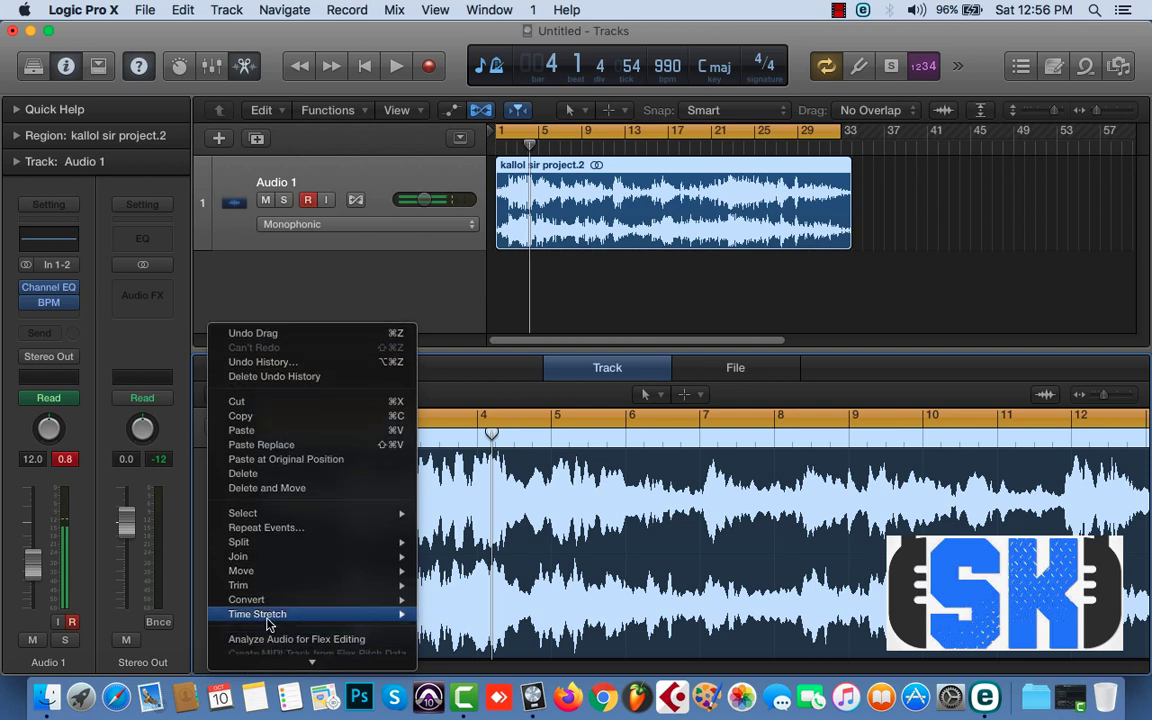
mouse_move(266, 616)
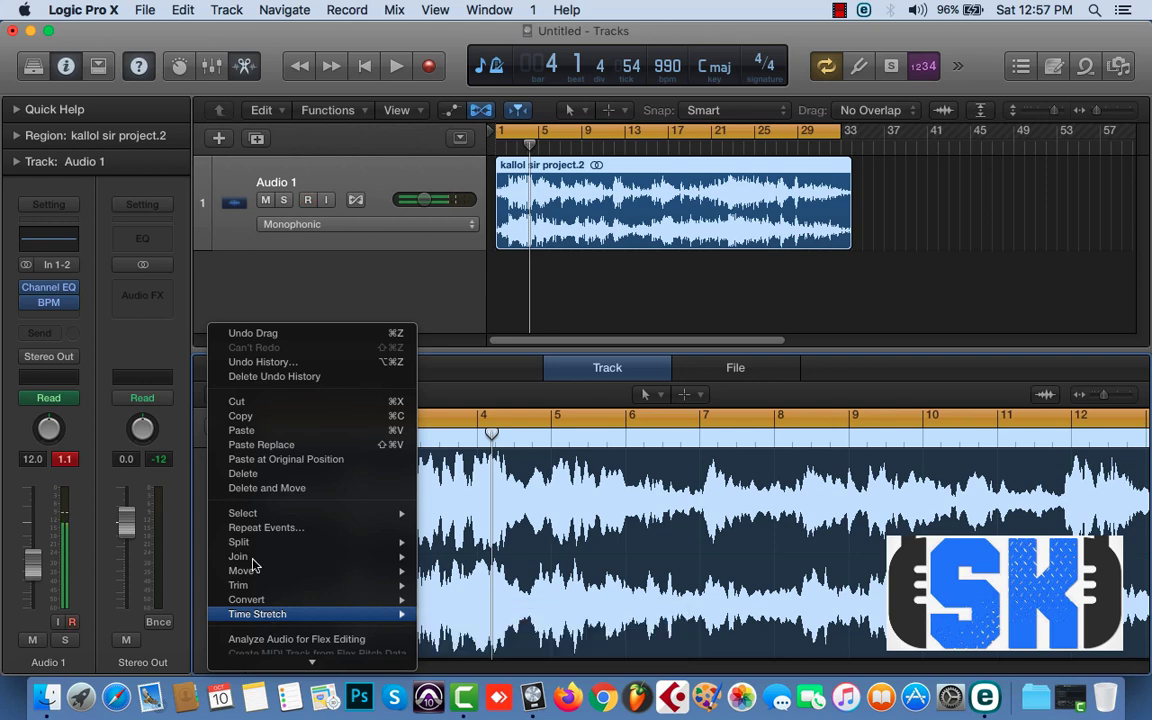
Step: Extend the end of the cycle range past the audio region to about bar 45
click(764, 128)
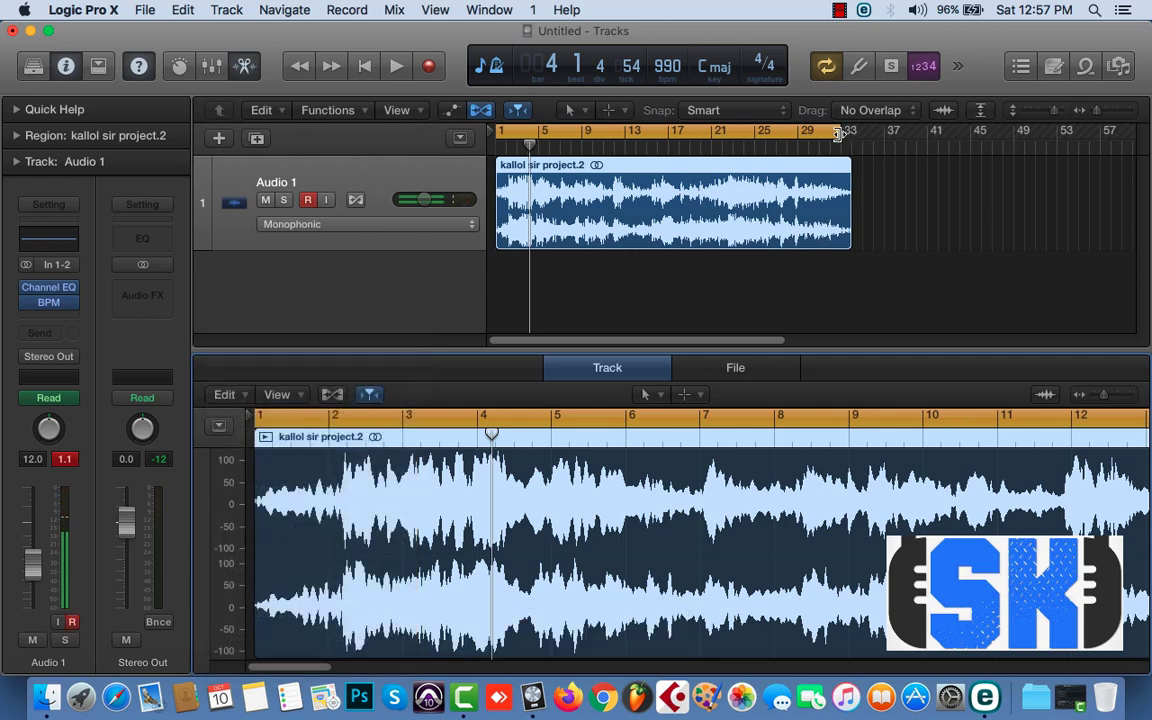
drag(849, 133, 969, 133)
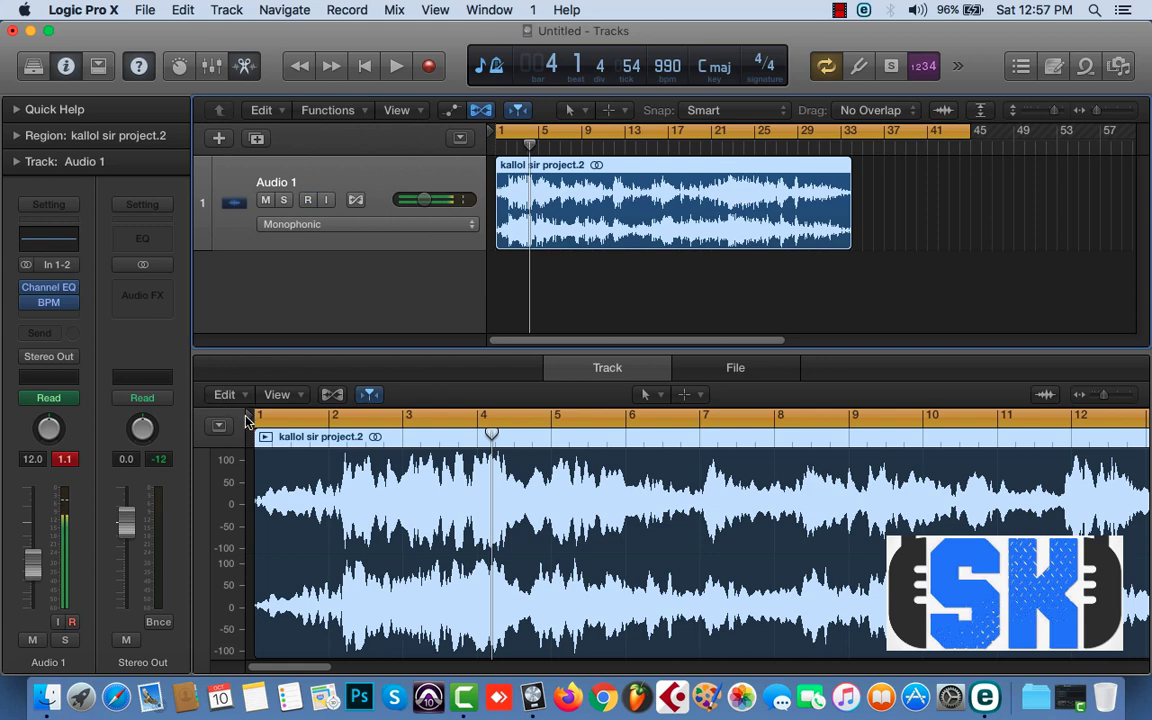
Step: Set the time stretching algorithm for the audio region to Universal
click(225, 394)
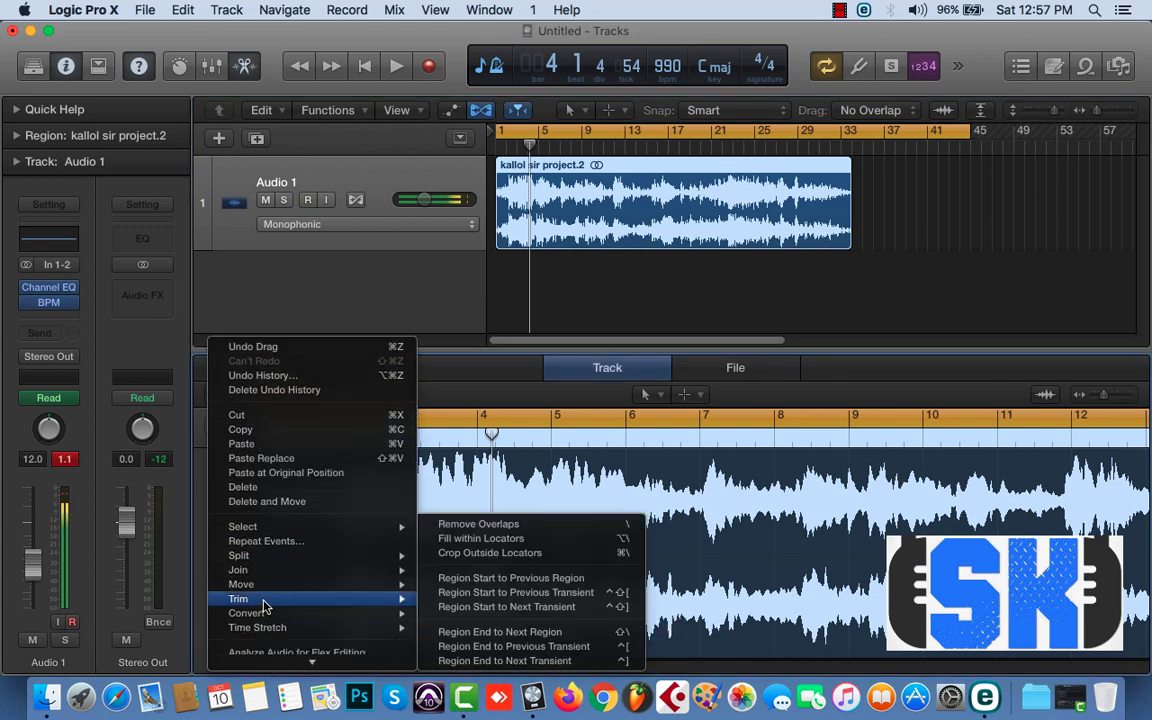
mouse_move(336, 630)
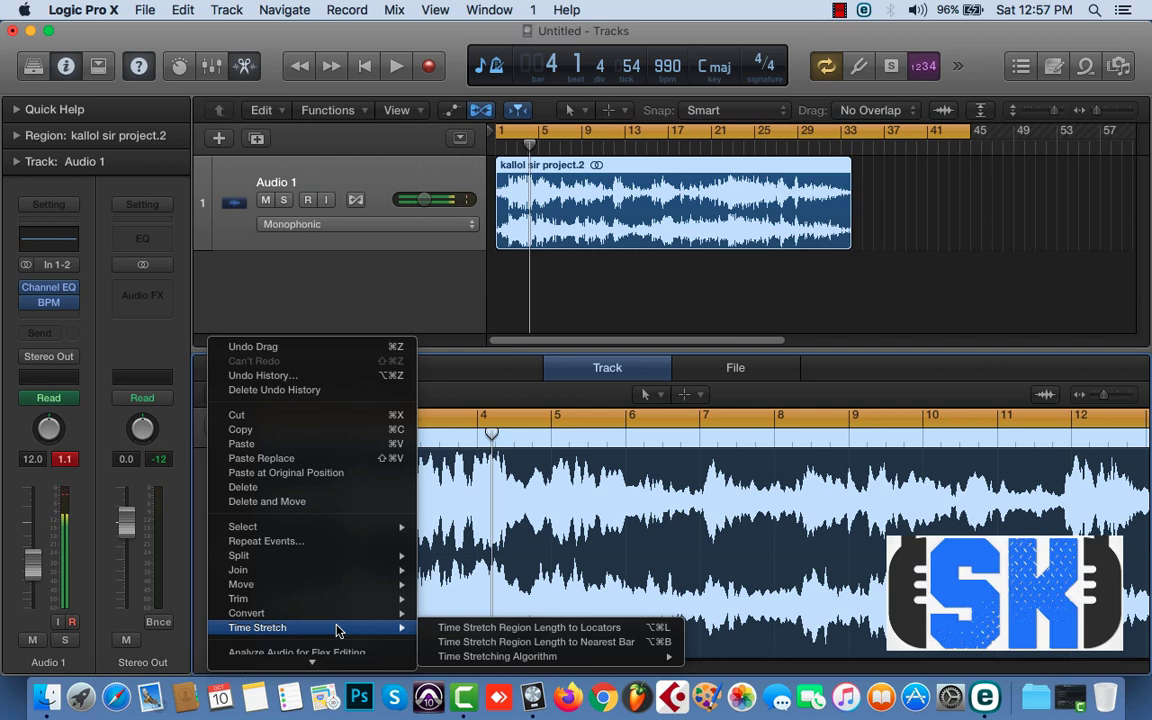
mouse_move(499, 660)
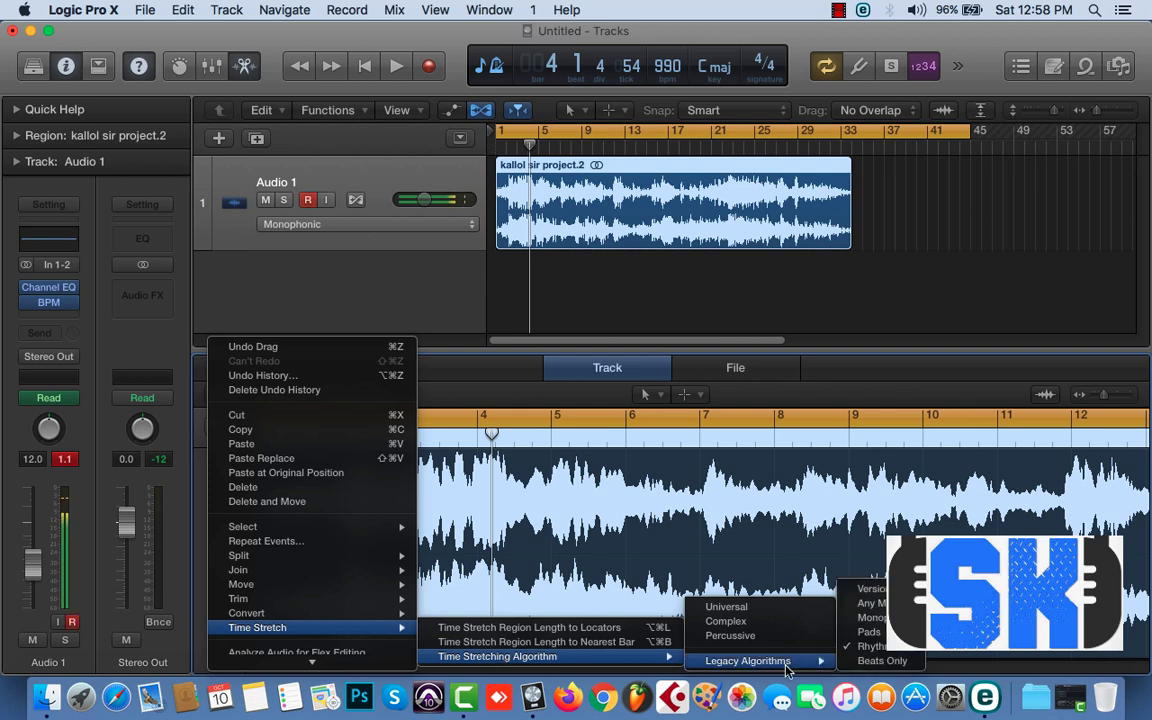
click(752, 612)
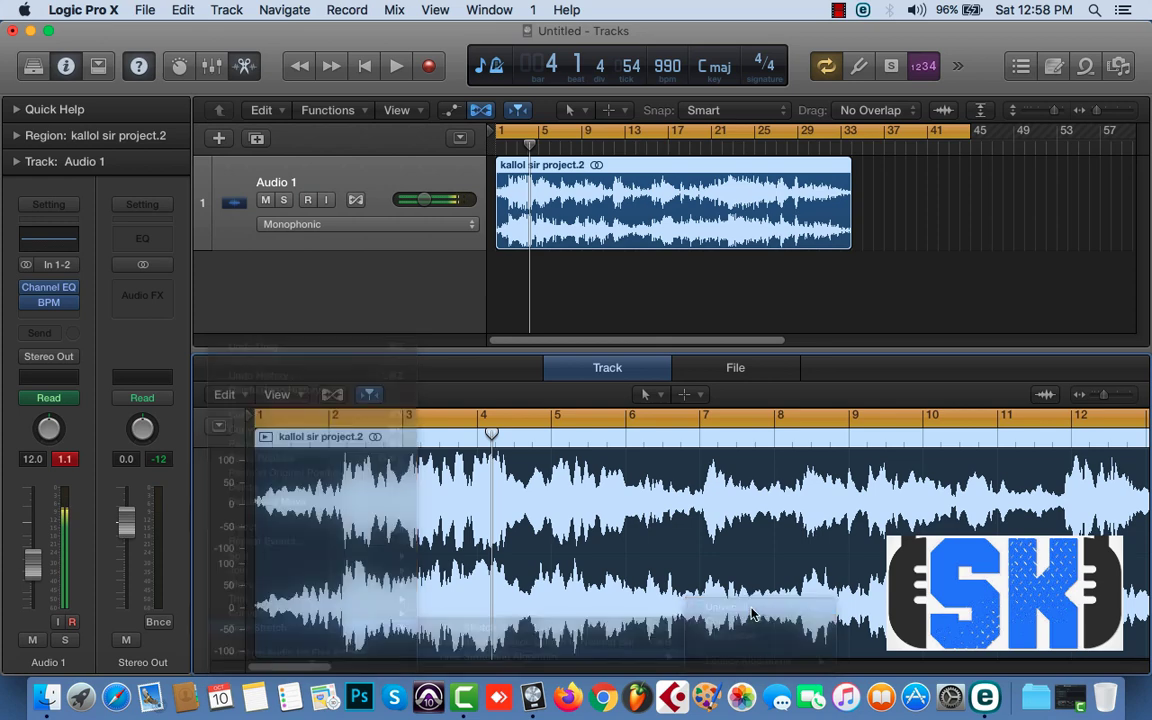
Step: Set the time stretching algorithm back to the legacy Rhythmic option
click(224, 394)
scroll(309, 655, down, 3)
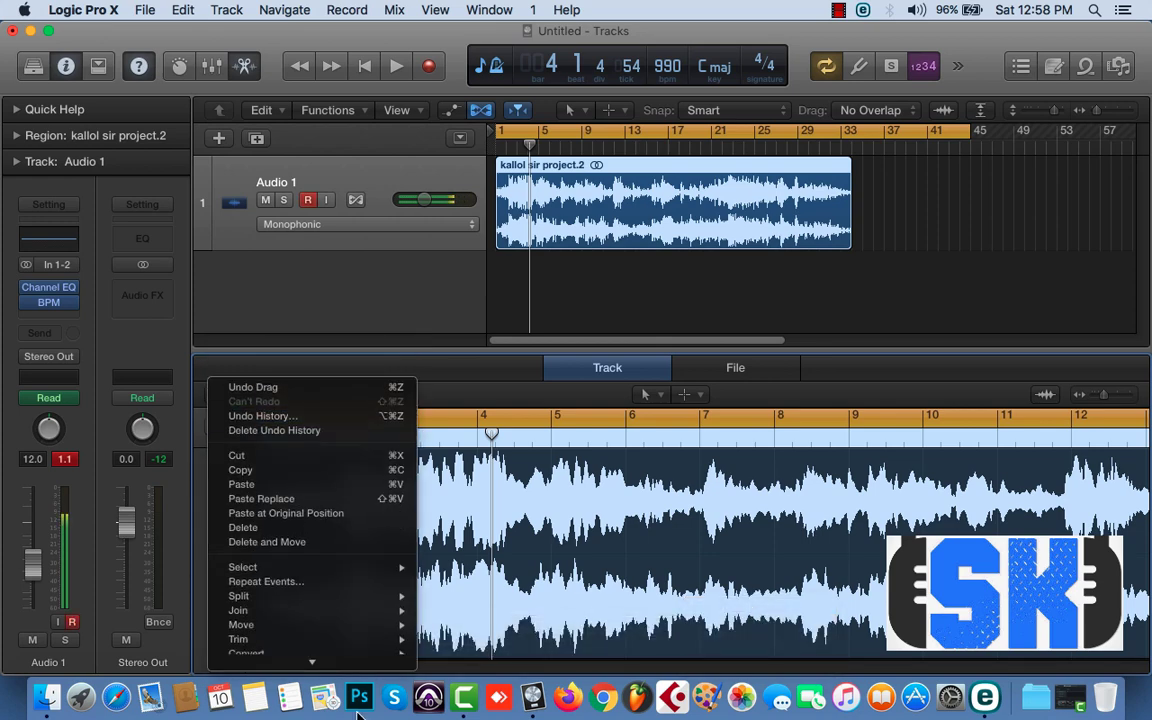
mouse_move(299, 615)
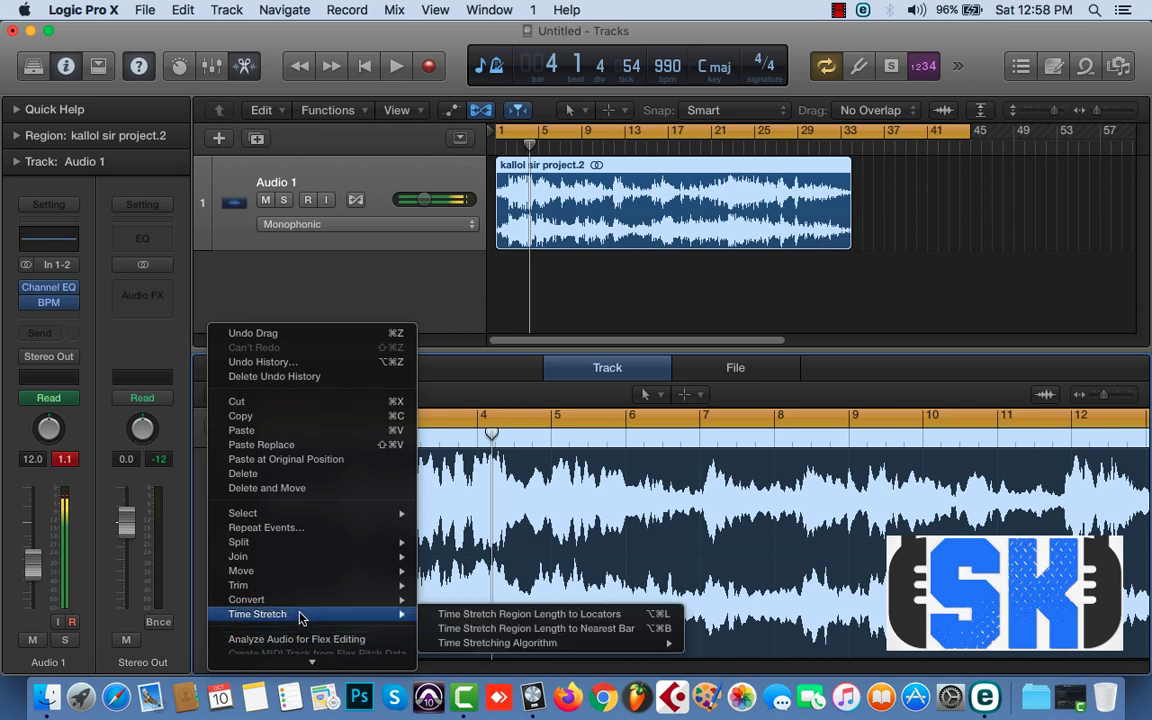
mouse_move(545, 646)
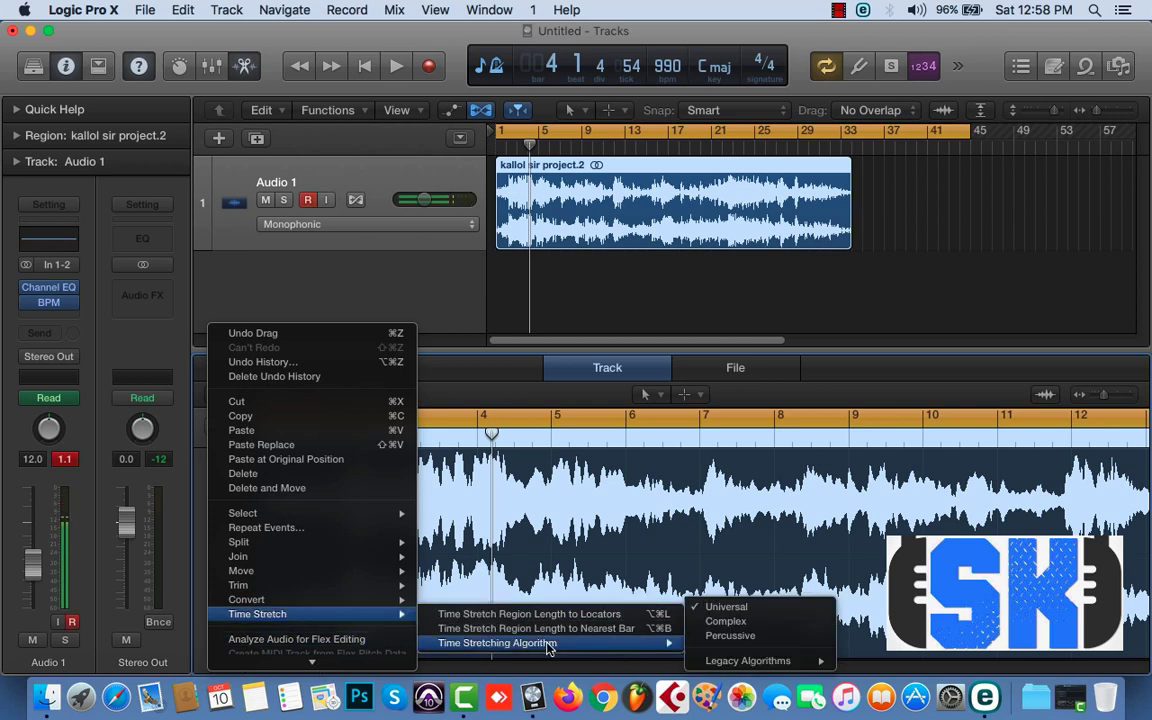
mouse_move(755, 662)
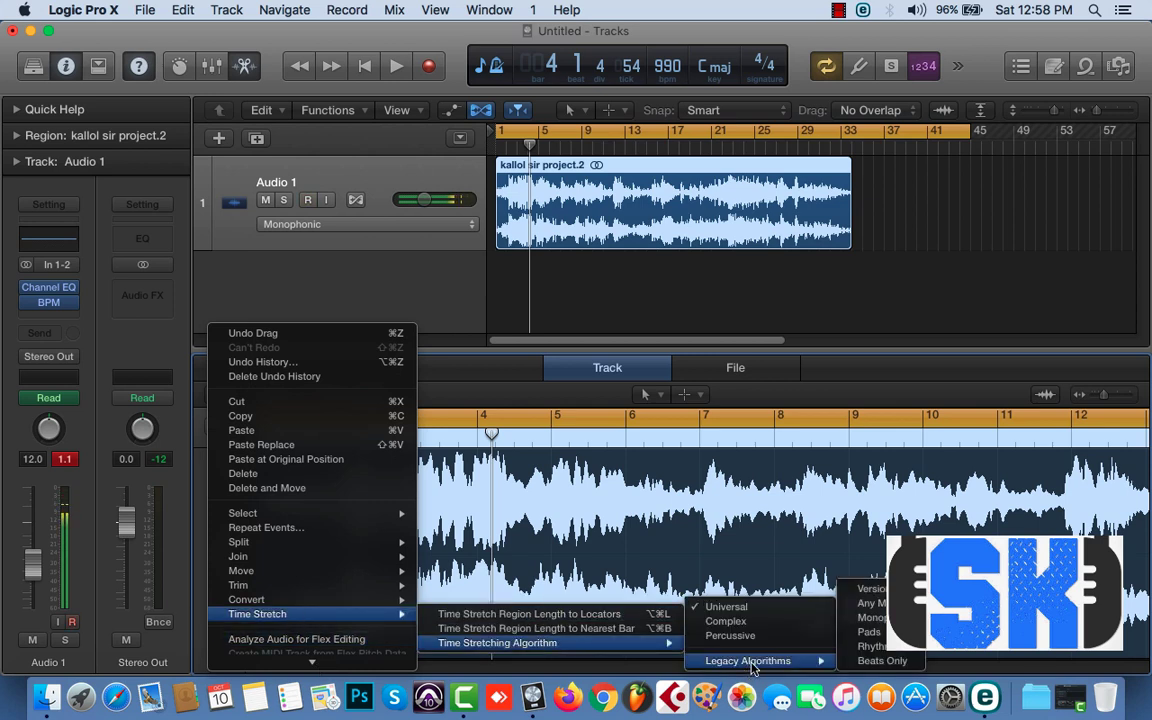
click(874, 647)
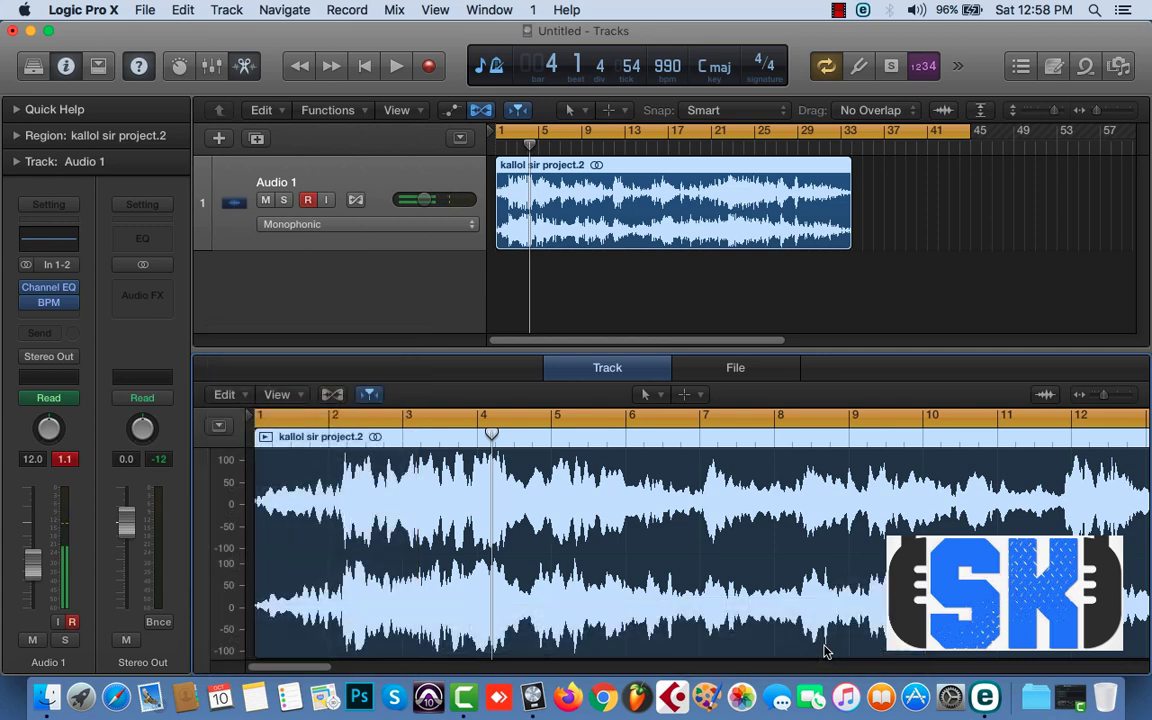
Step: Time-stretch the audio region's length to the locators and play back the stretched region to about bar 16
click(248, 396)
mouse_move(349, 653)
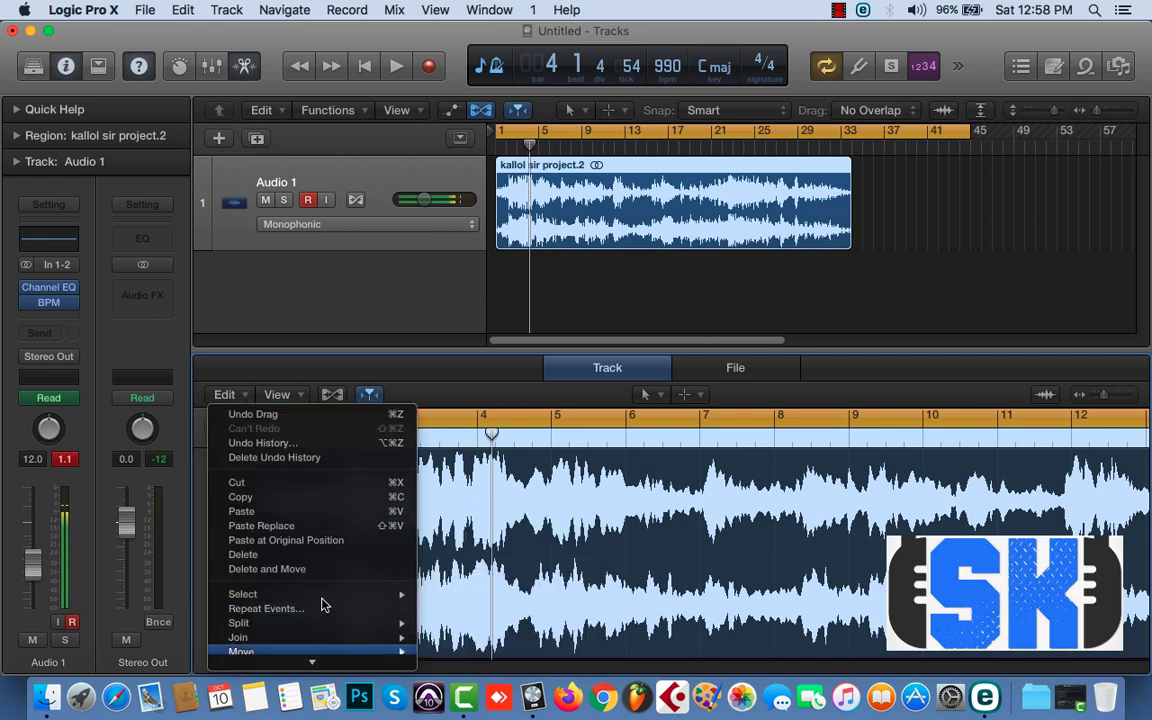
mouse_move(311, 661)
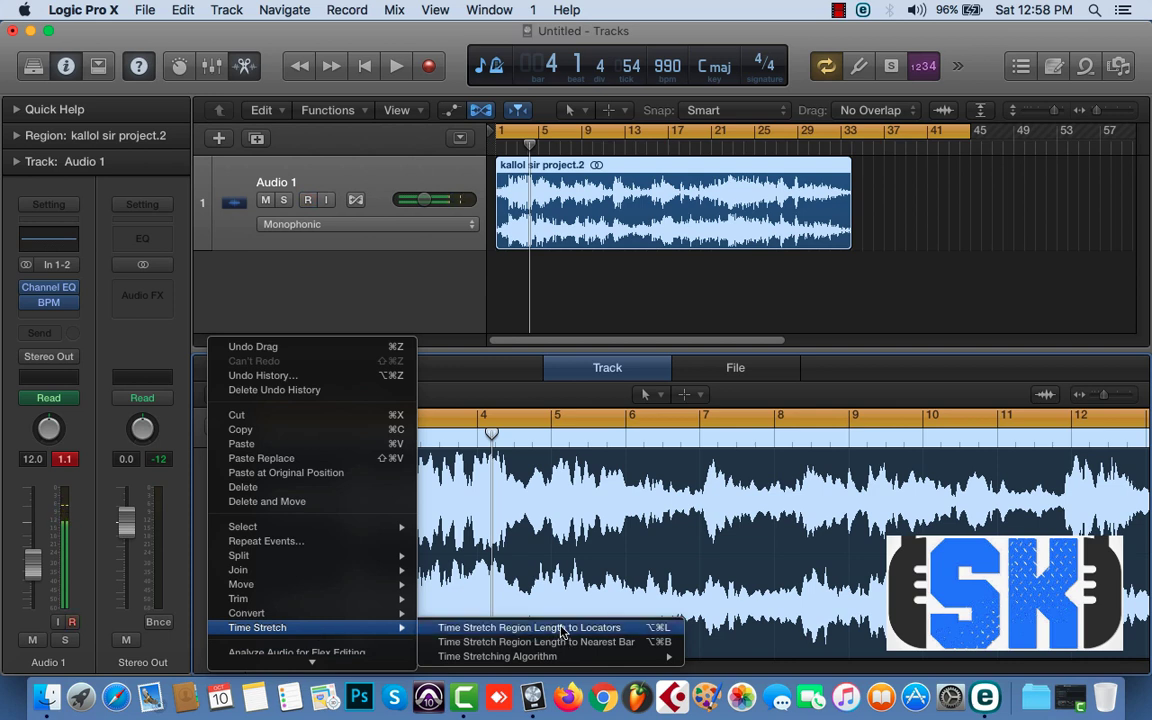
click(563, 628)
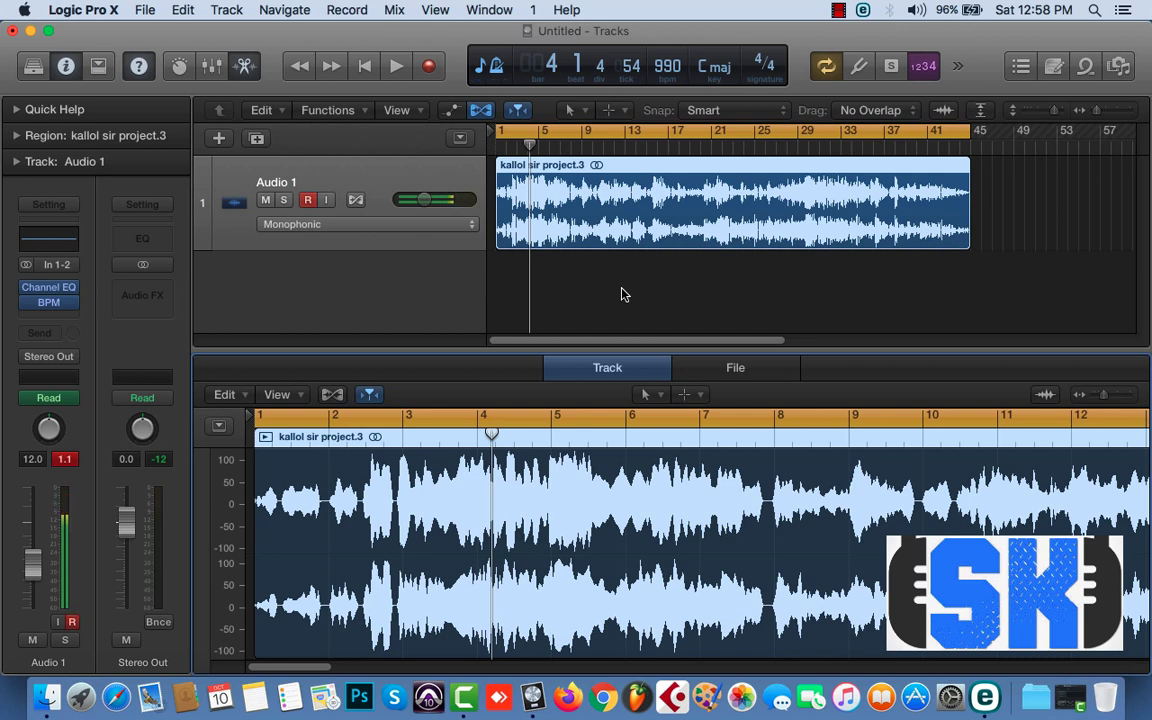
key(space)
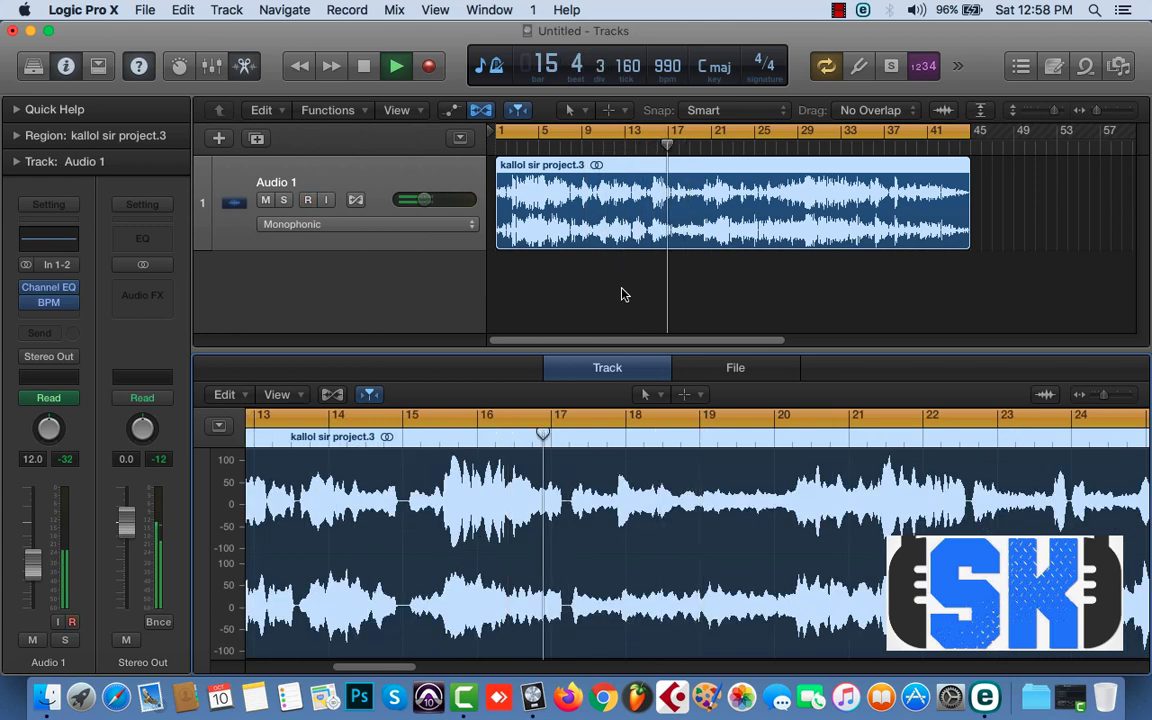
key(space)
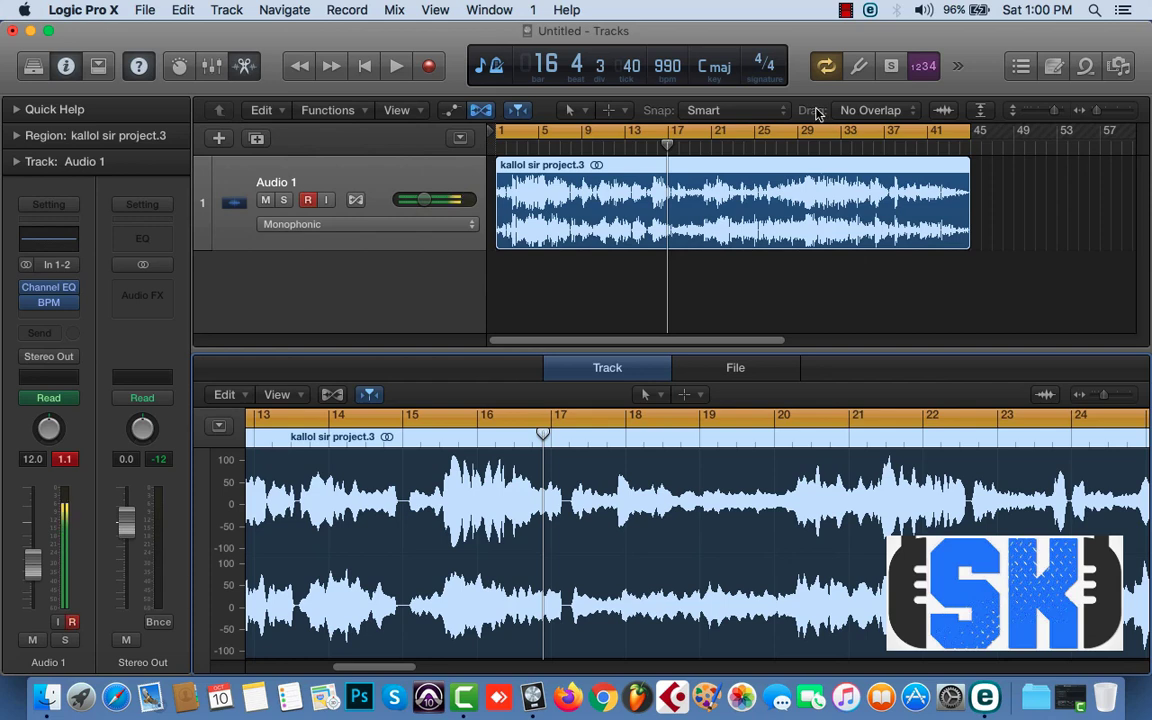
click(846, 12)
click(885, 33)
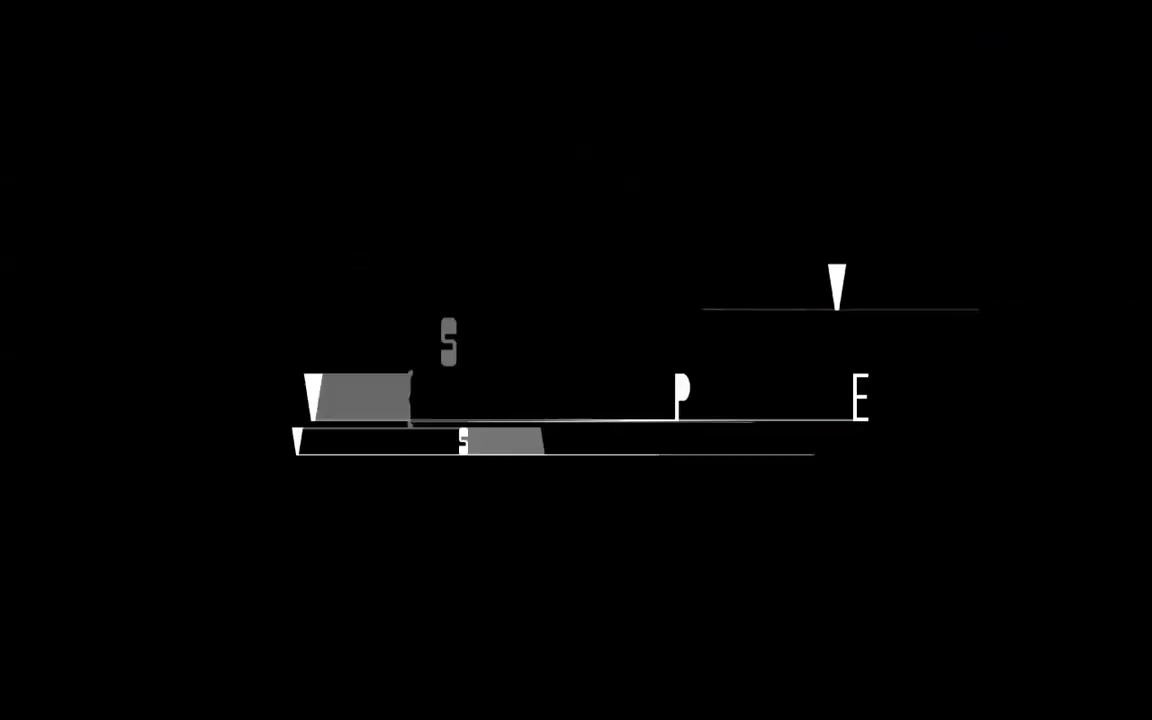